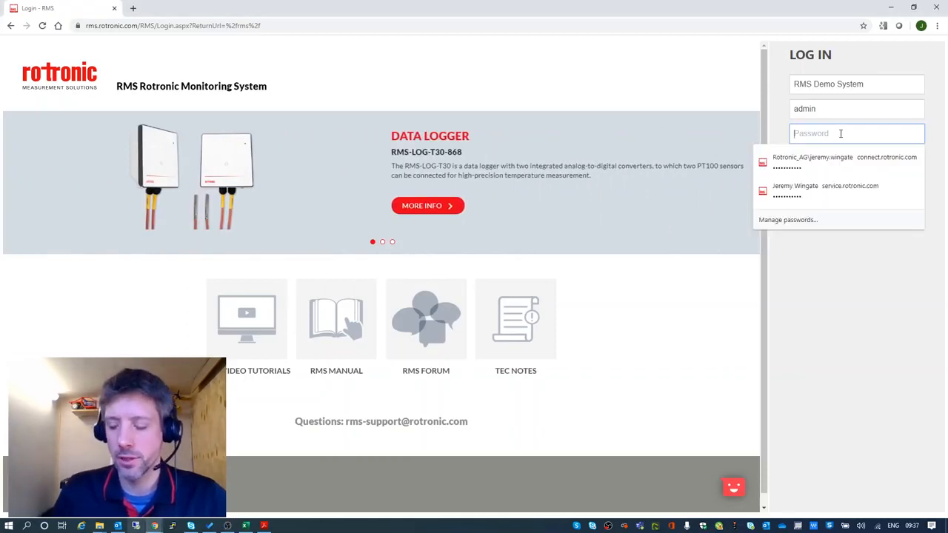
- Enter the account password and log in to the RMS Demo System as admin
text(***)
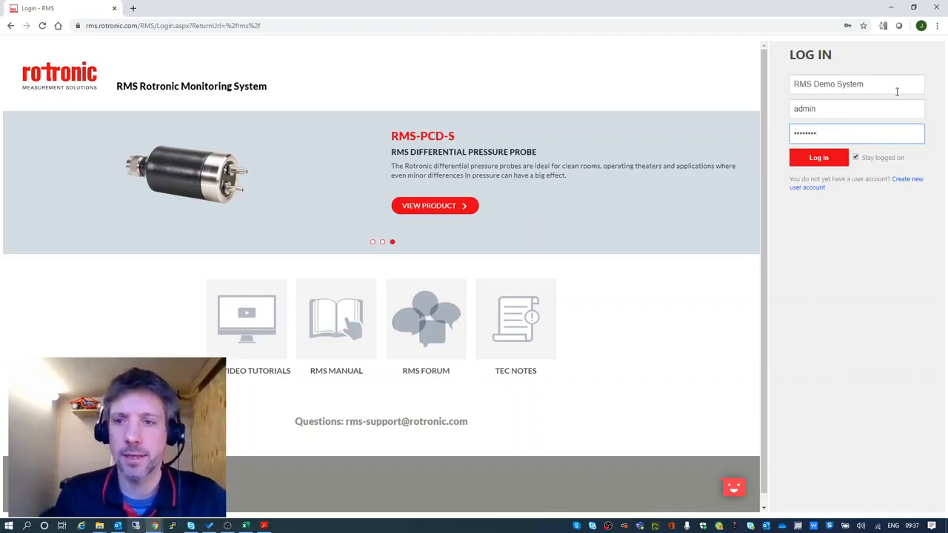
click(818, 159)
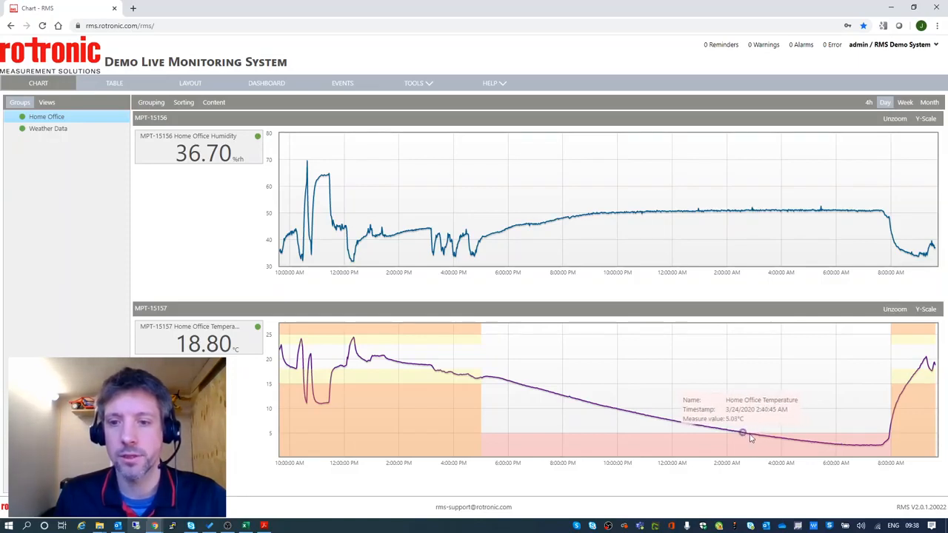
- Switch to Outlook, review the Home Office Temperature alarm email and its finished notification, and return to the monitoring system in Chrome
click(117, 526)
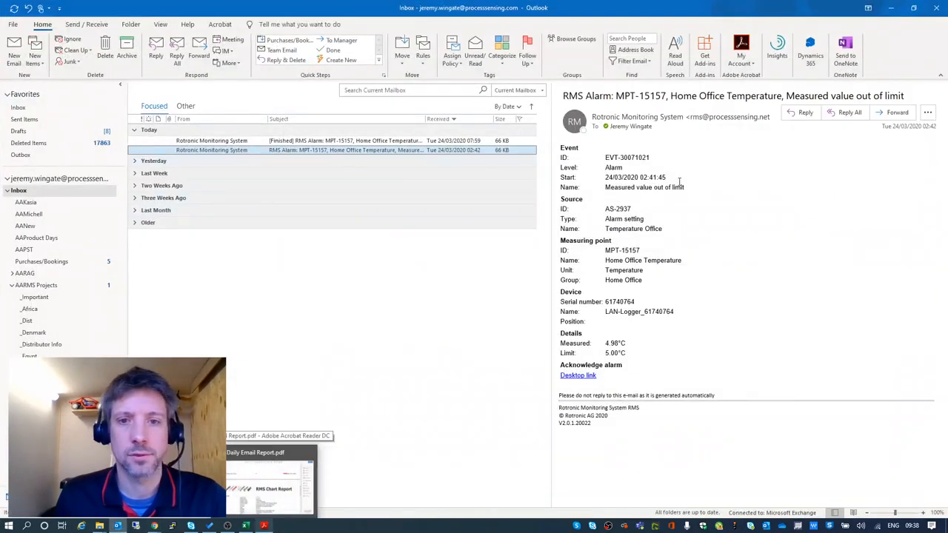
drag(569, 148, 691, 237)
click(691, 237)
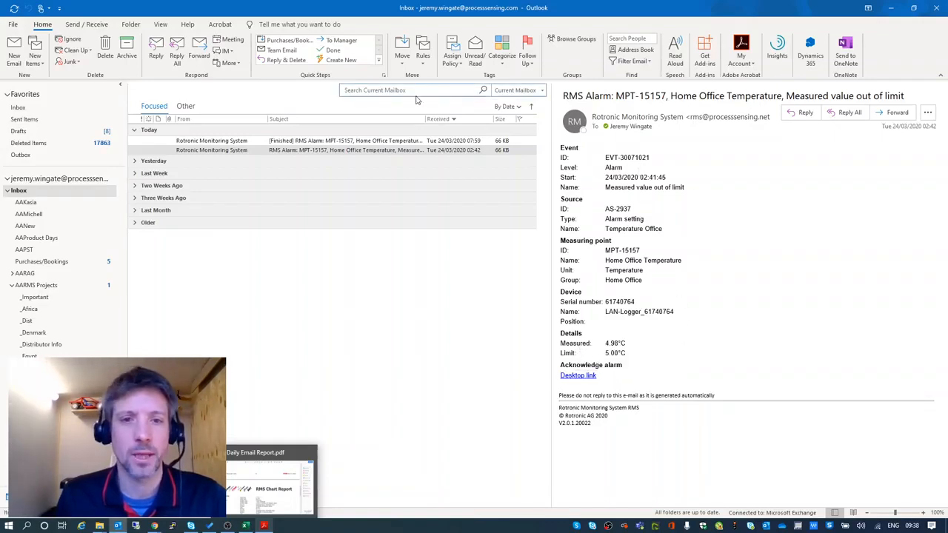
click(392, 141)
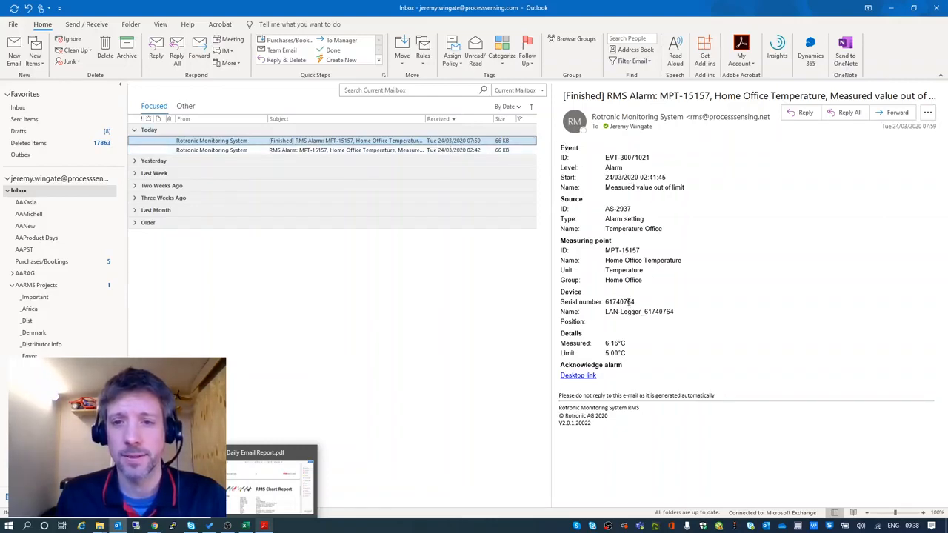
click(891, 7)
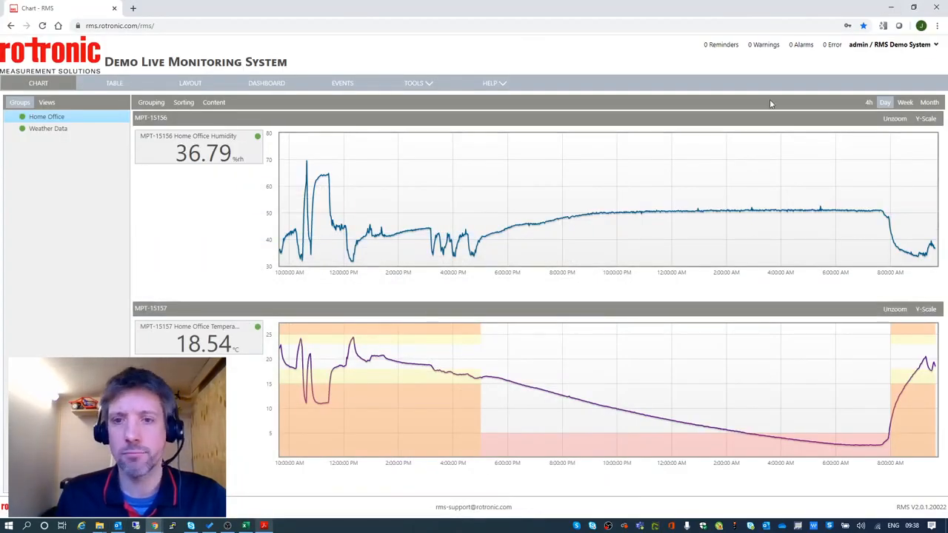
- Create a new report template named "Demo Chart Report" in the system setup
click(438, 84)
click(425, 197)
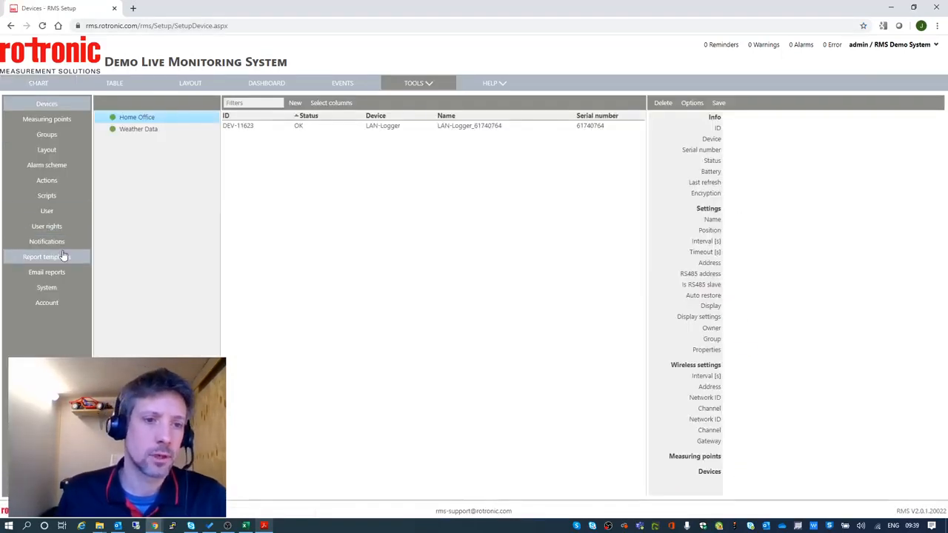
click(70, 259)
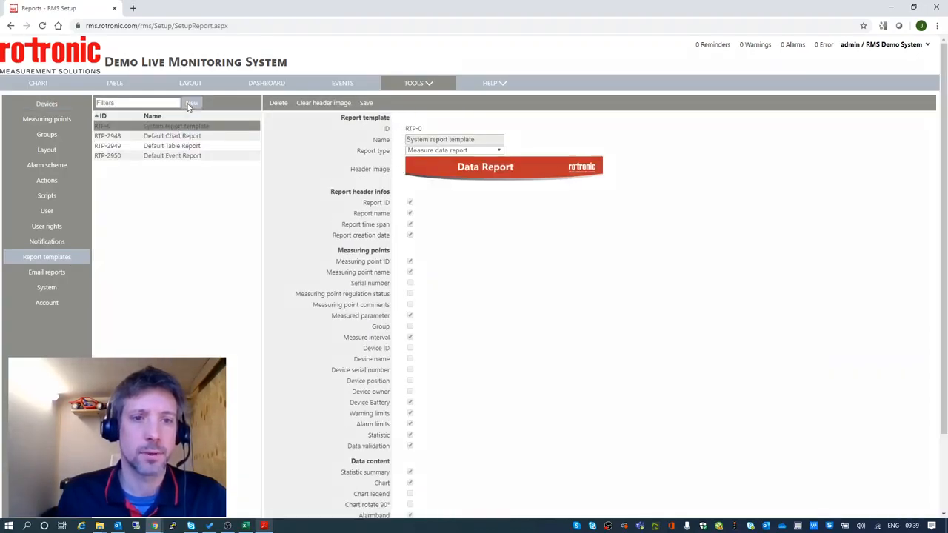
click(190, 105)
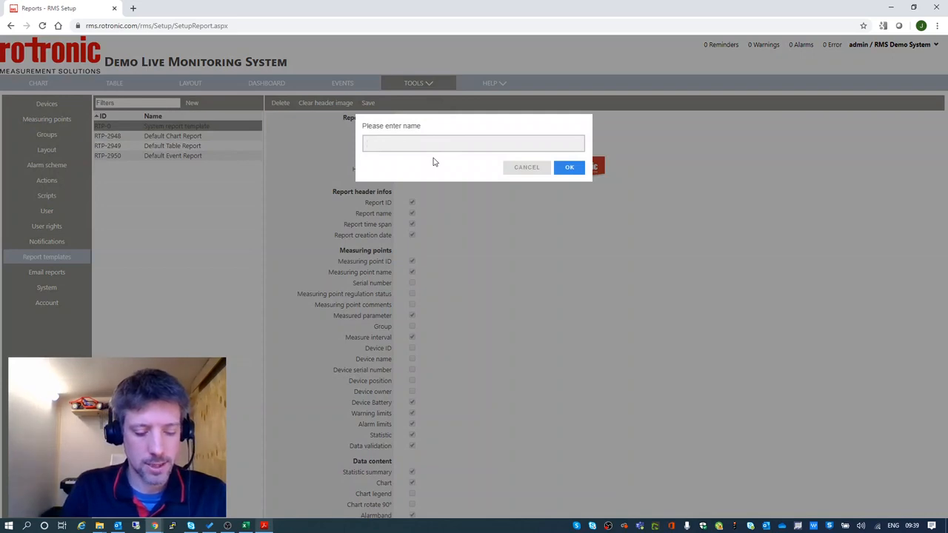
text(Demo )
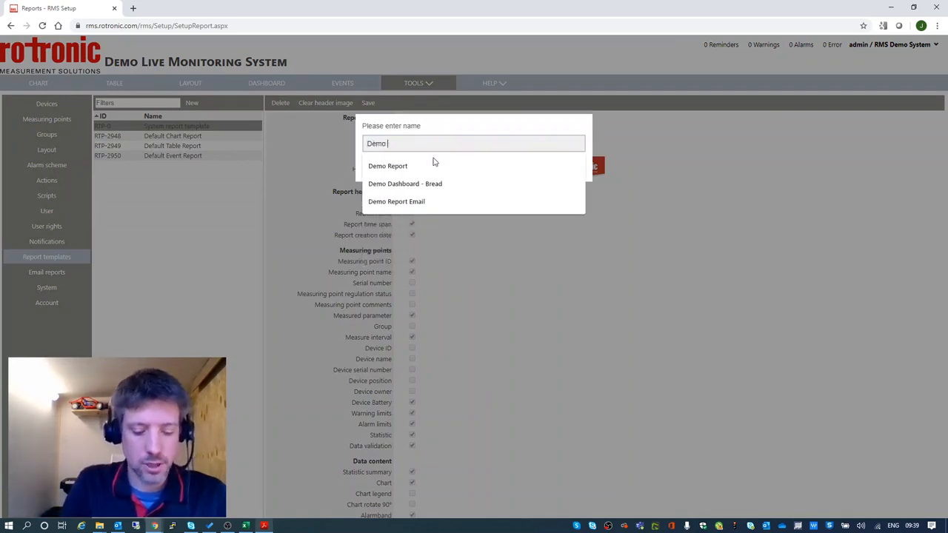
text(Chart Report)
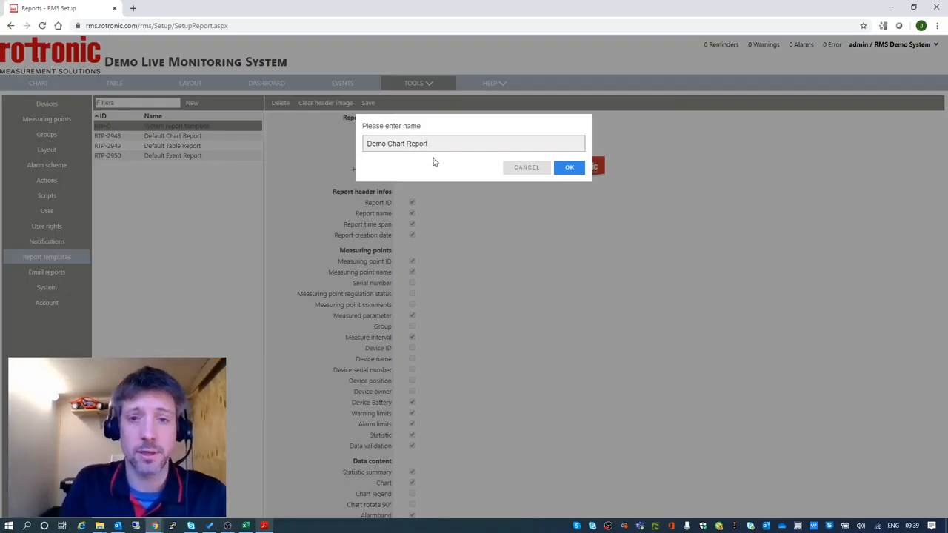
key(Return)
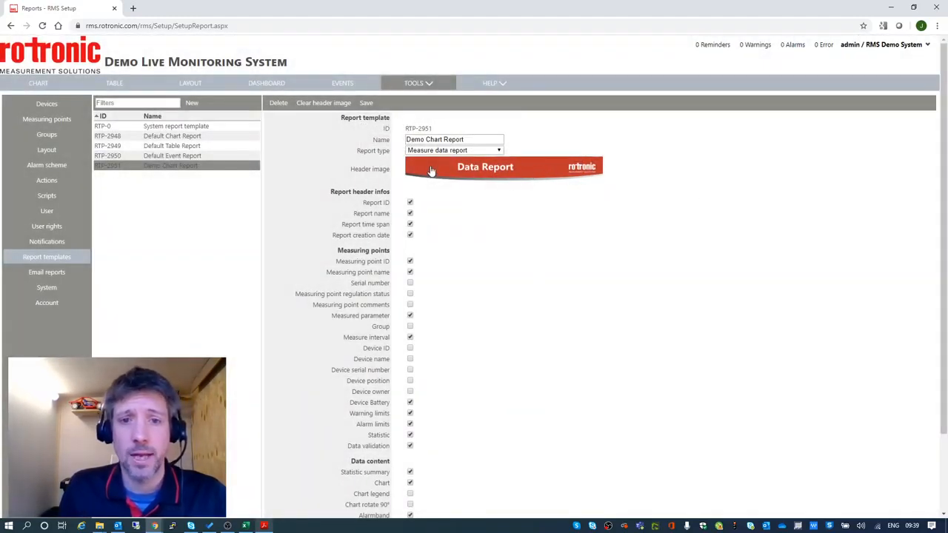
- Replace the header image of the Demo Chart Report template with ChartHeader.png from the OneDrive folder
click(514, 173)
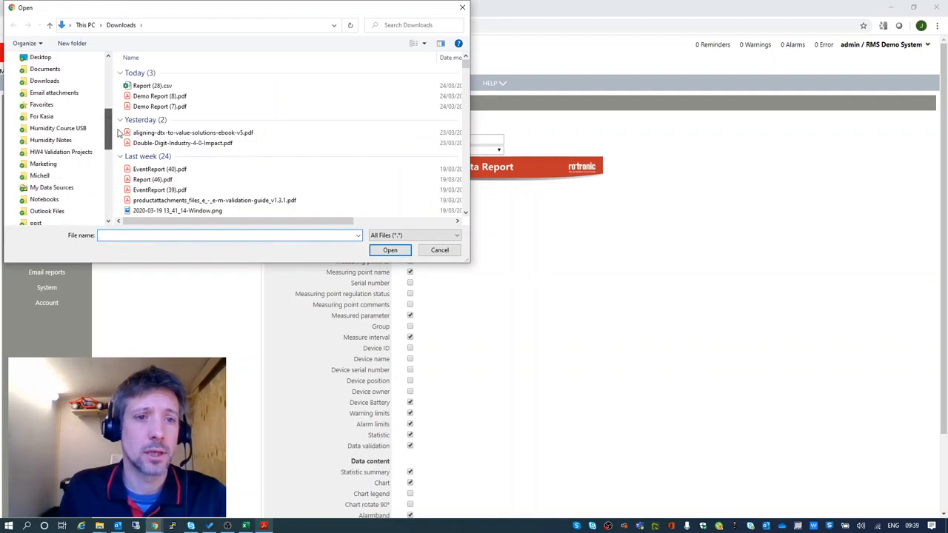
drag(117, 129, 120, 106)
click(65, 112)
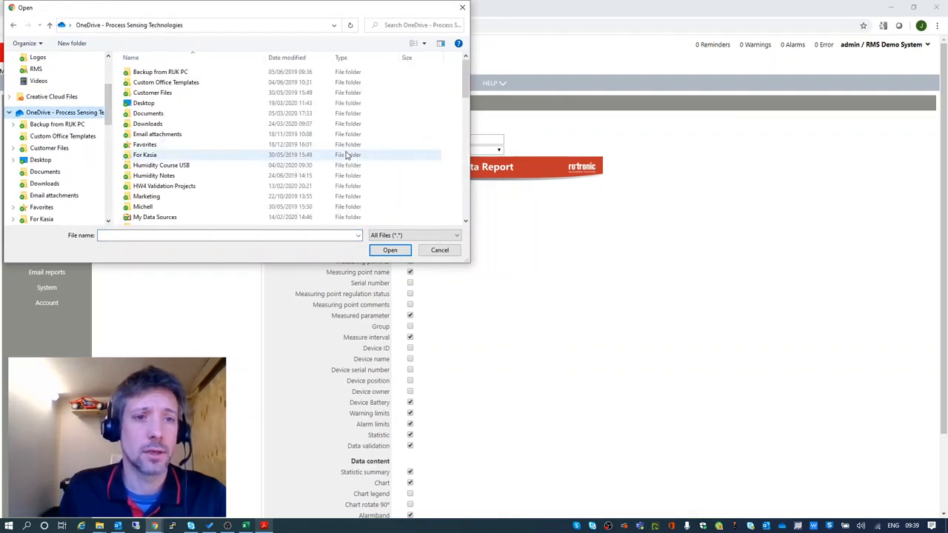
scroll(343, 159, down, 5)
scroll(244, 149, up, 1)
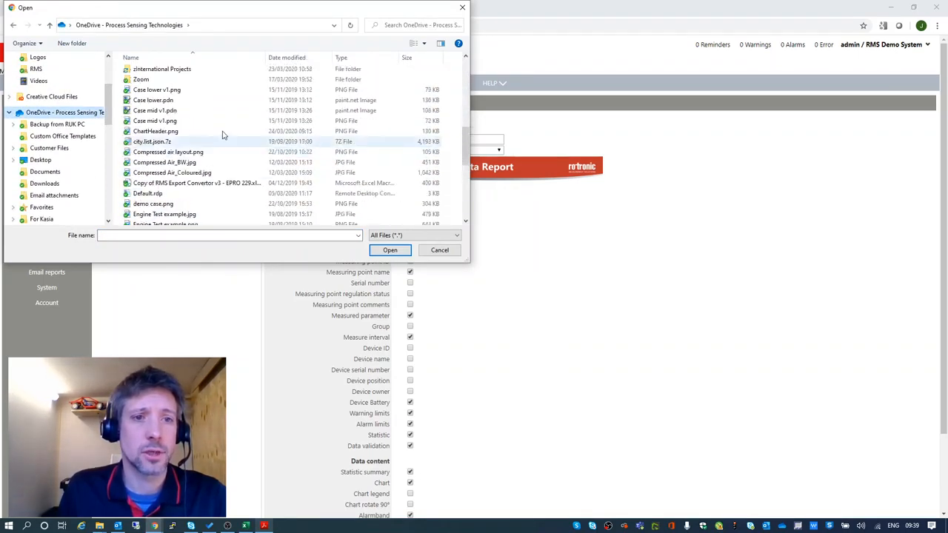
click(155, 131)
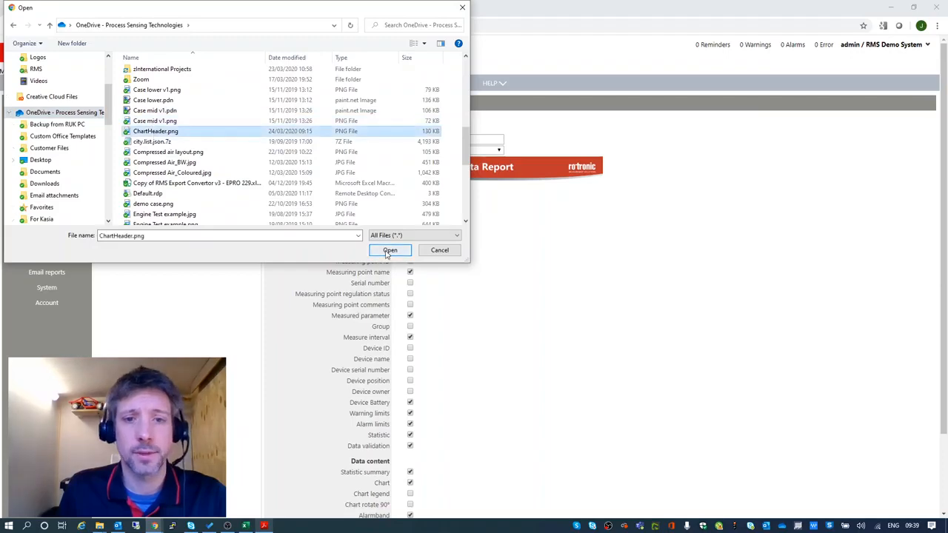
click(389, 250)
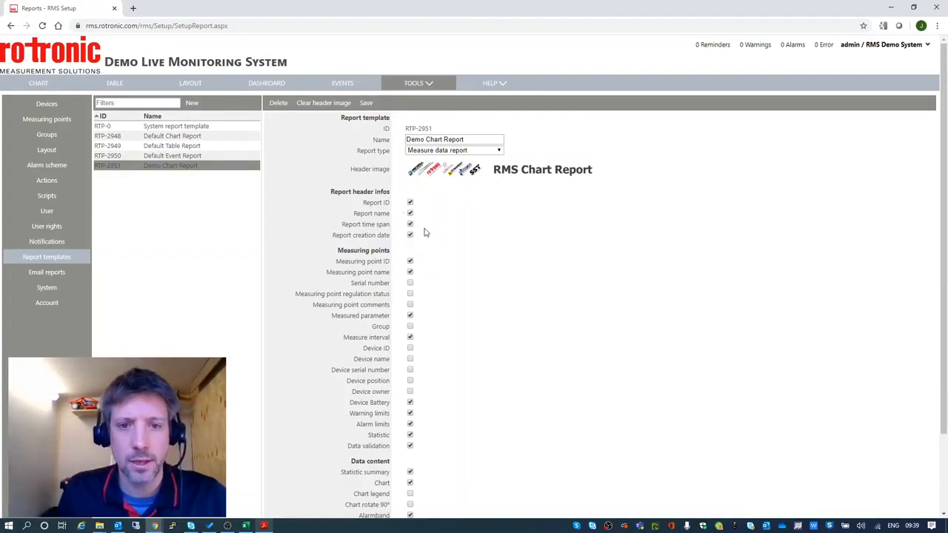
- Exclude the measuring point ID from the Demo Chart Report template and include serial number, device name, device serial number and chart legend
scroll(459, 230, down, 1)
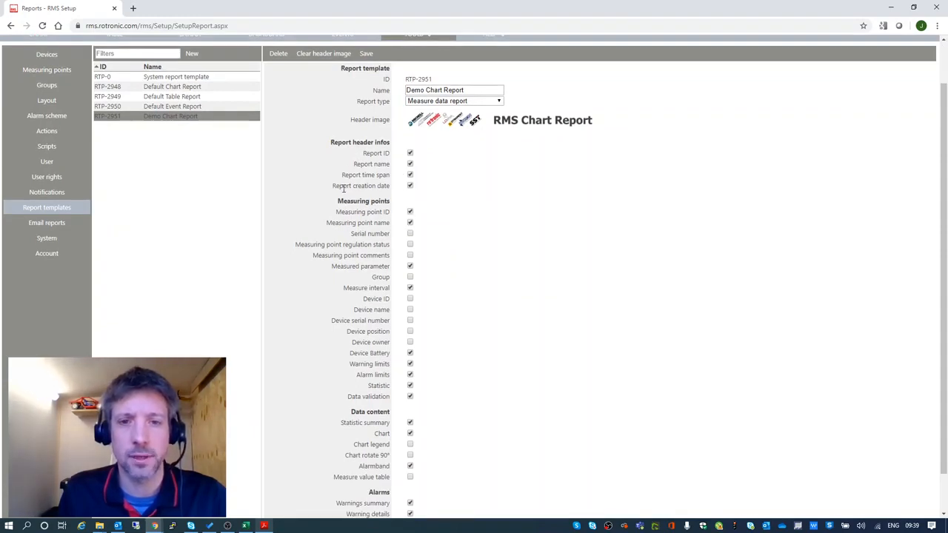
scroll(516, 197, down, 1)
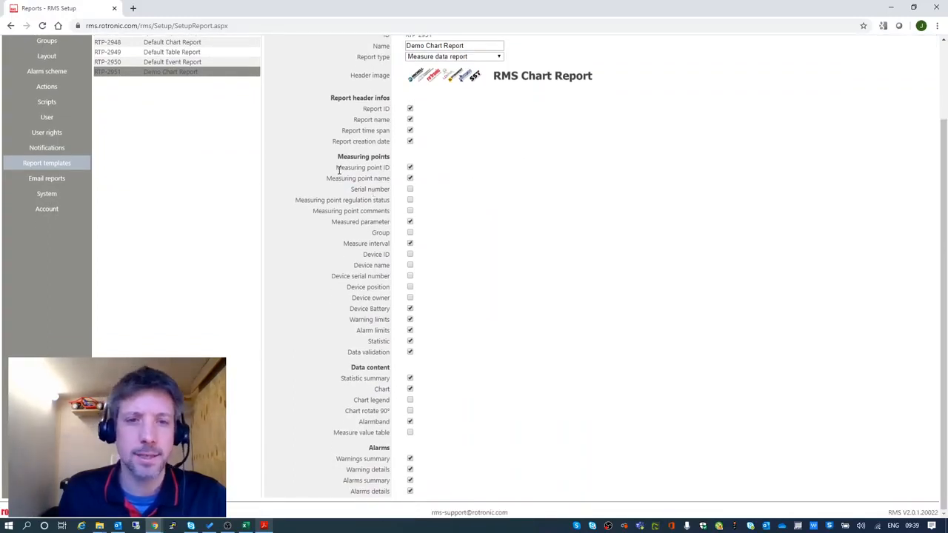
drag(336, 168, 390, 168)
click(386, 168)
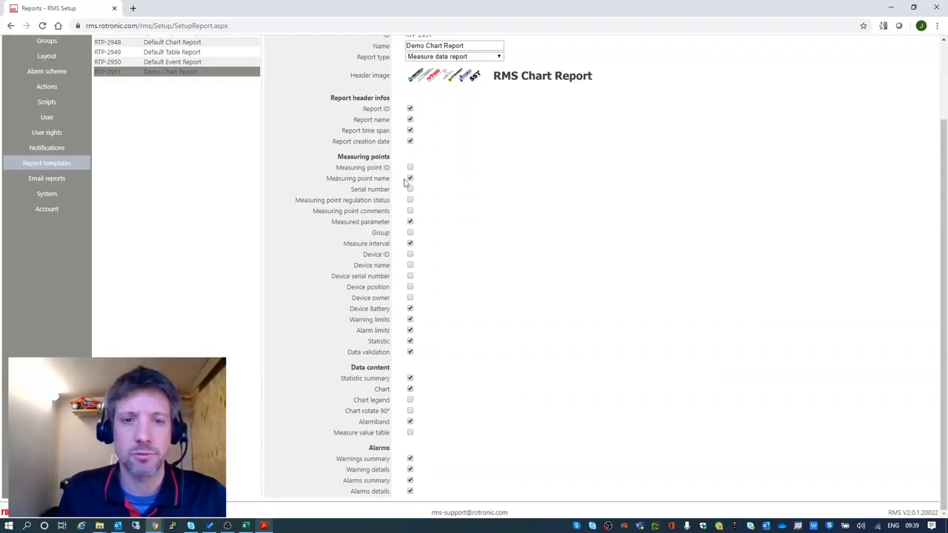
click(410, 190)
click(410, 265)
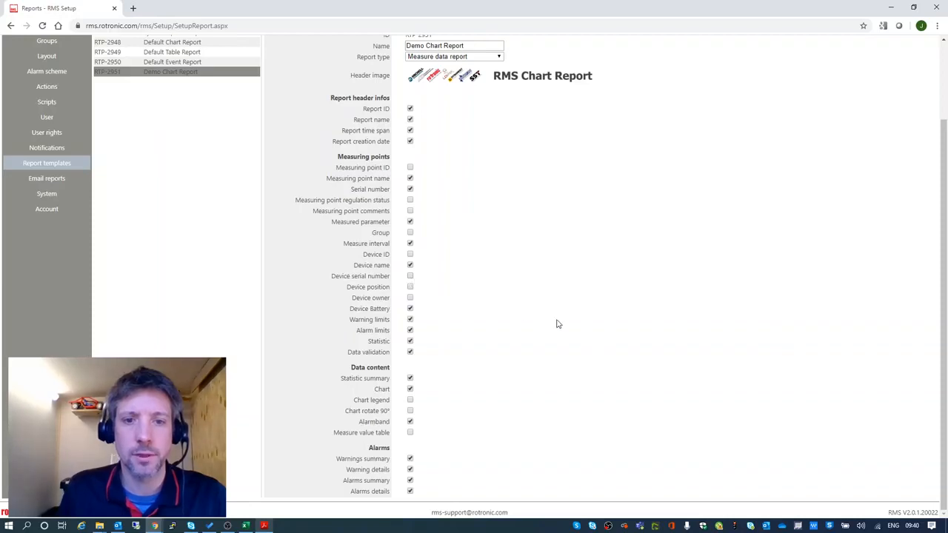
click(409, 276)
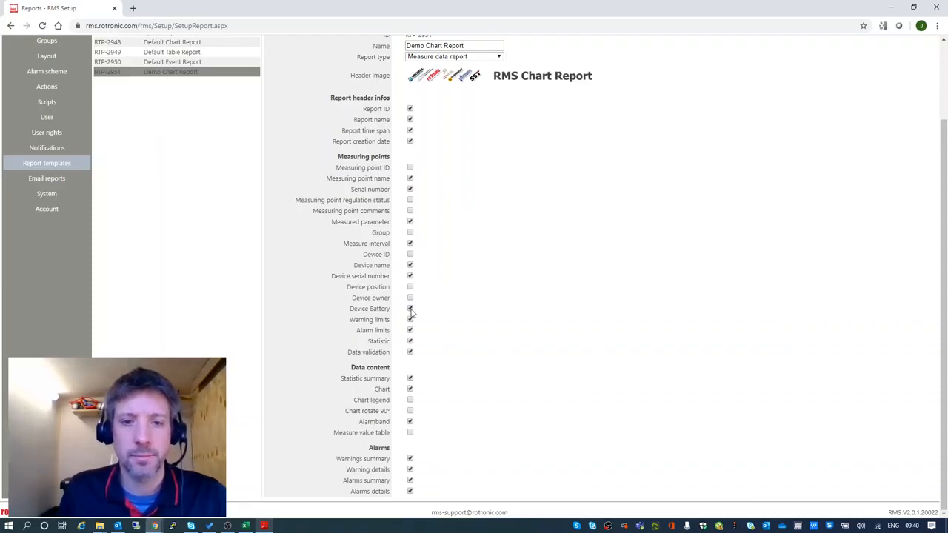
click(410, 401)
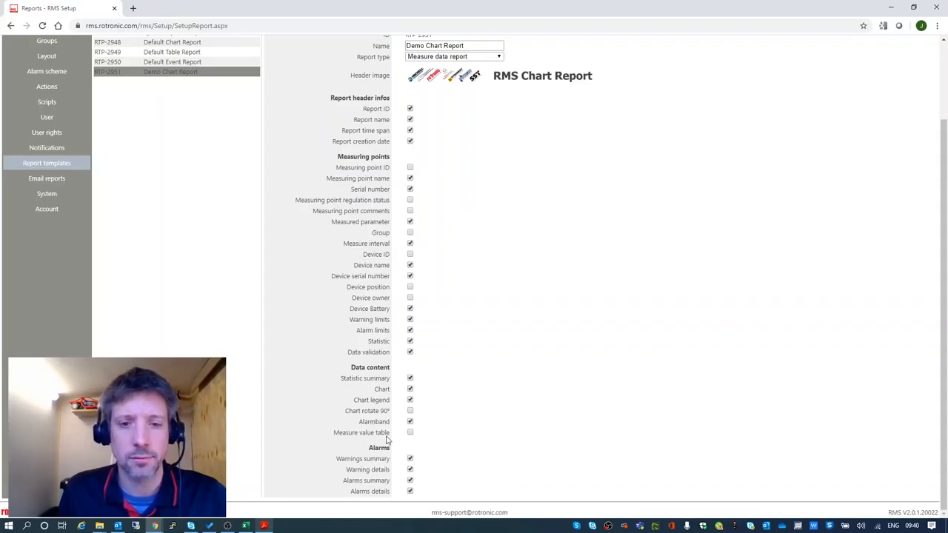
scroll(536, 399, up, 2)
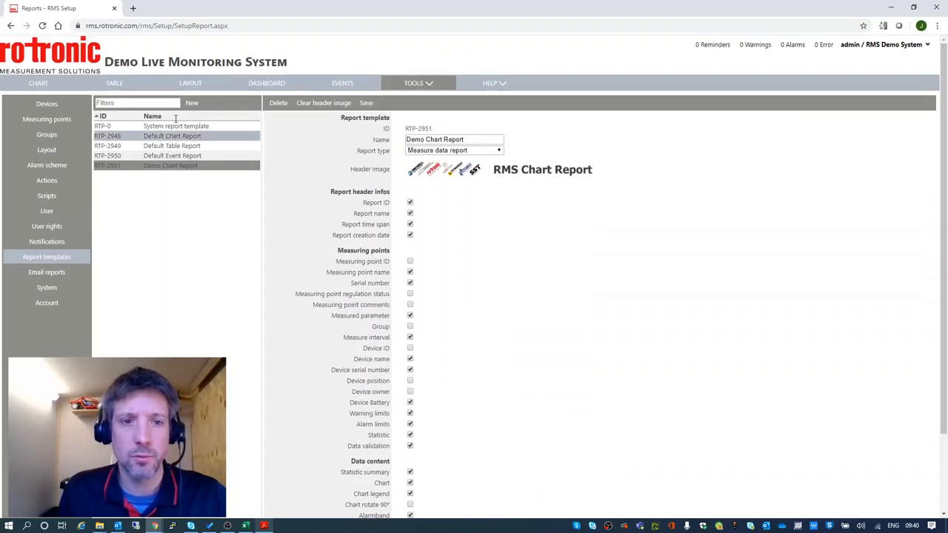
scroll(466, 289, down, 1)
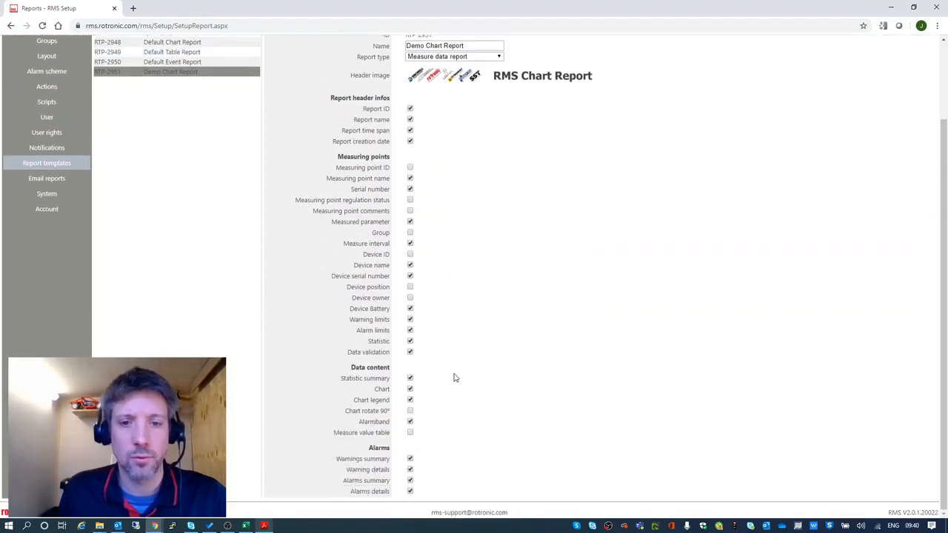
scroll(333, 311, up, 1)
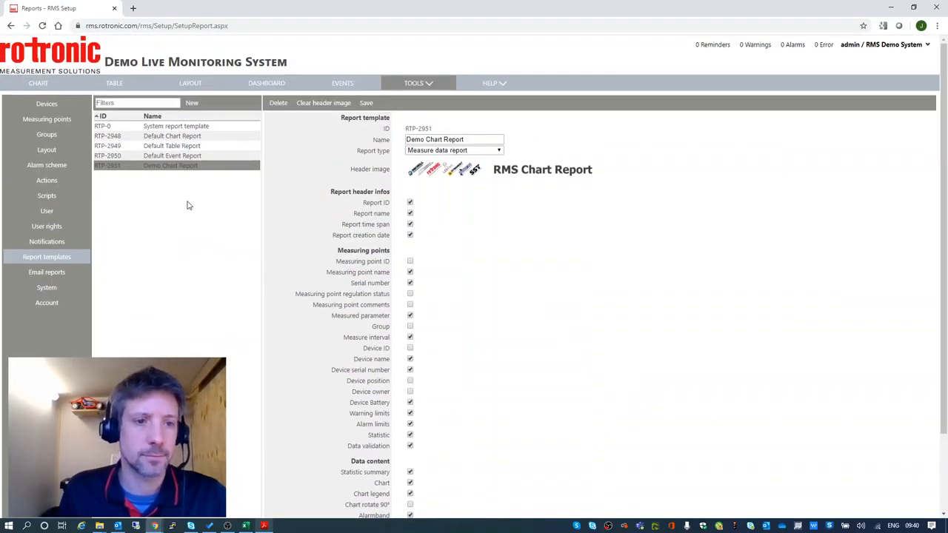
- Assign the Demo Chart Report template to the Daily Email Report, keep the interval at Daily, and save the email report
click(73, 273)
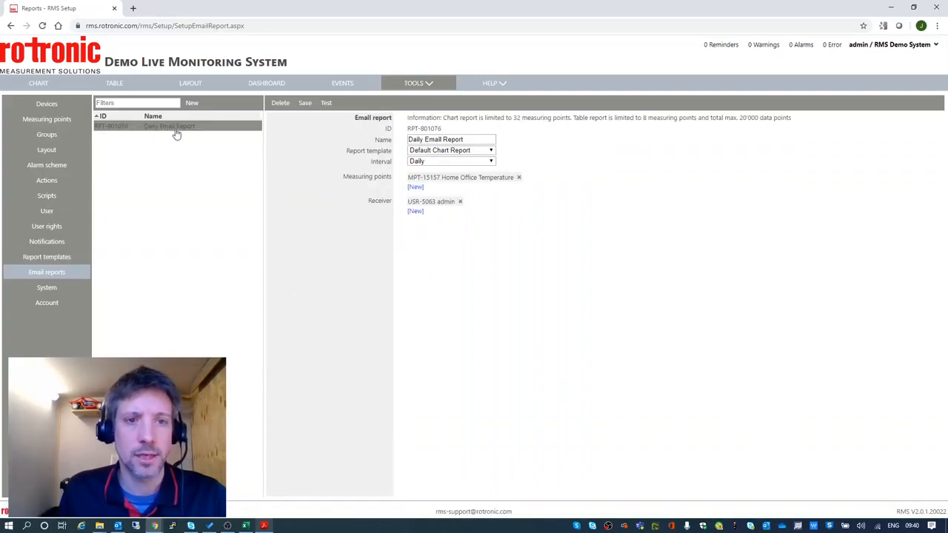
click(471, 150)
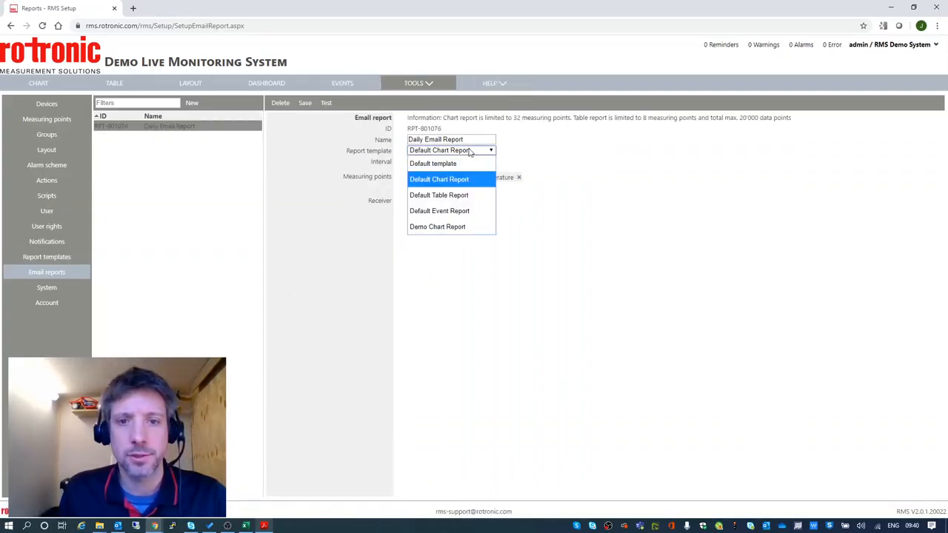
click(452, 230)
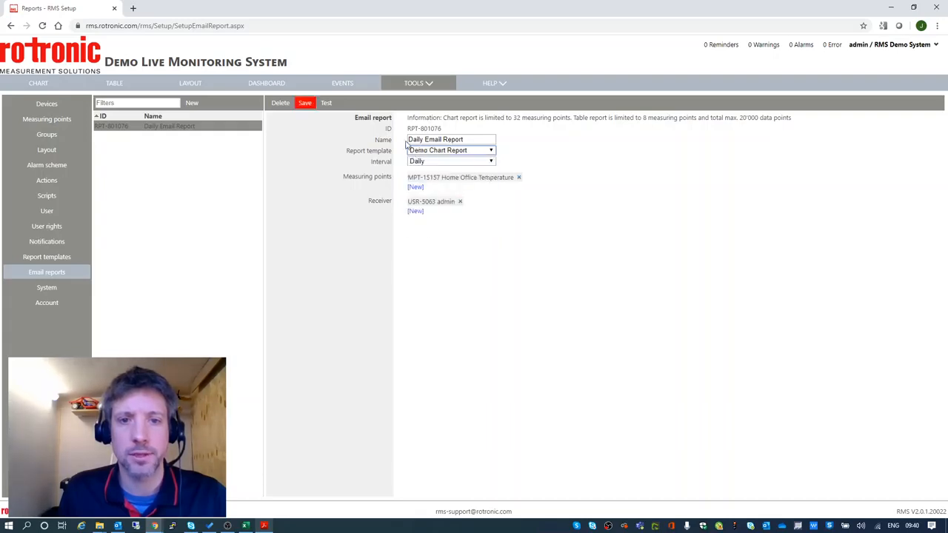
mouse_move(419, 140)
mouse_down()
mouse_move(465, 141)
mouse_move(412, 156)
mouse_up()
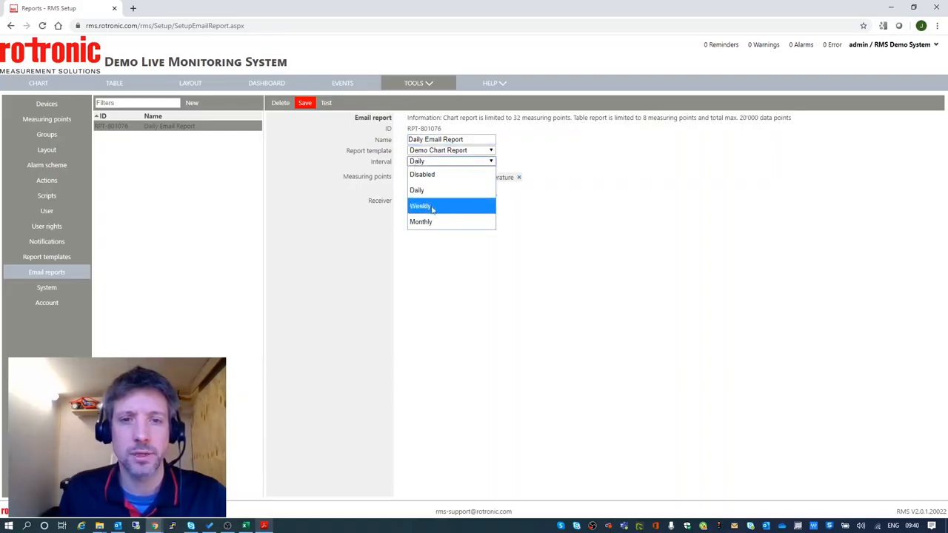
click(600, 200)
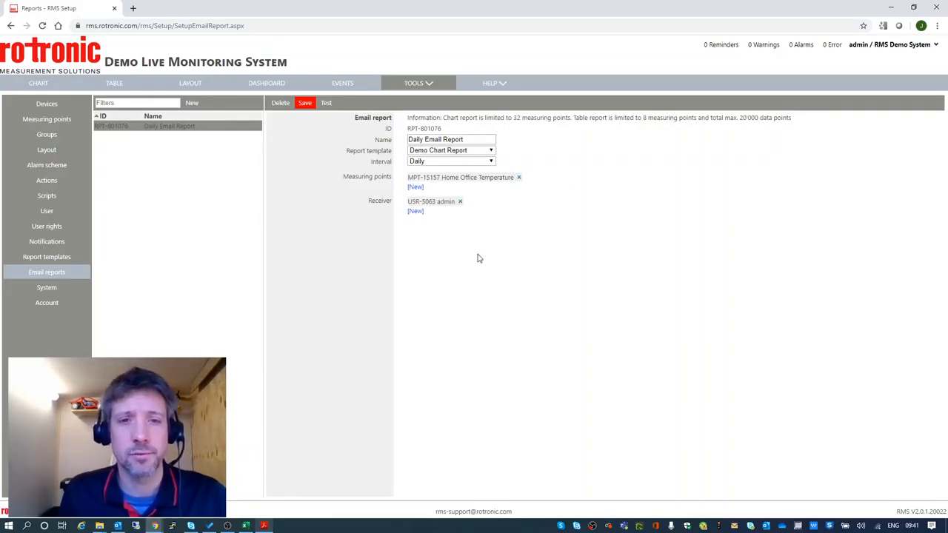
click(305, 105)
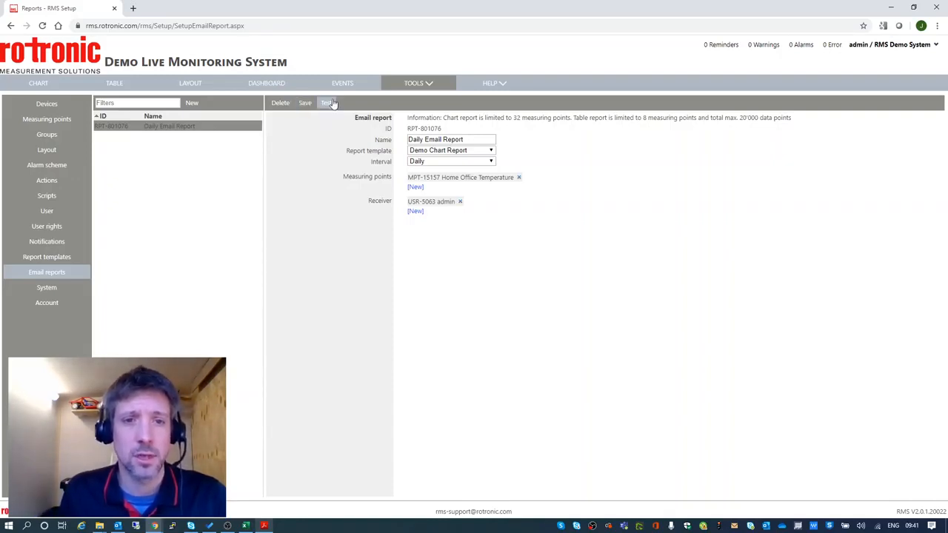
- Send a test of the Daily Email Report and confirm it
click(329, 102)
click(572, 146)
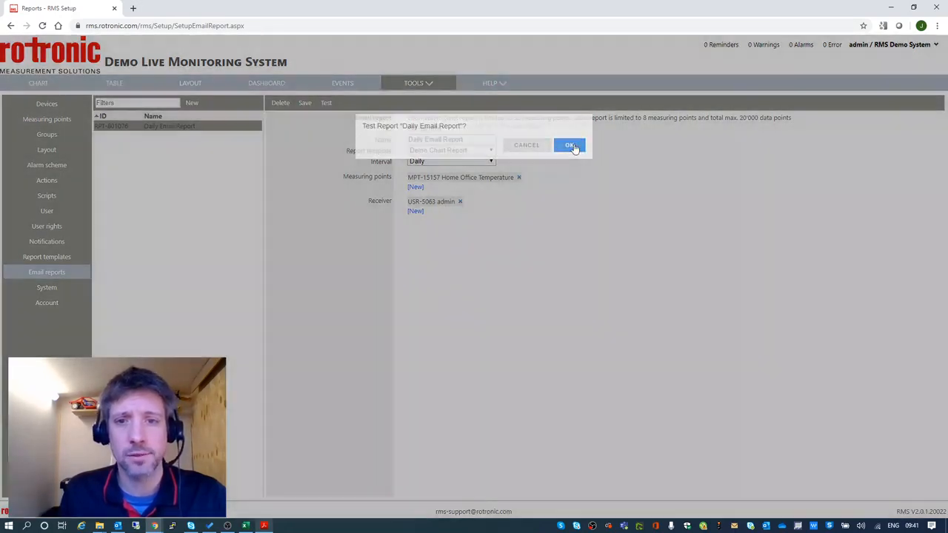
click(571, 146)
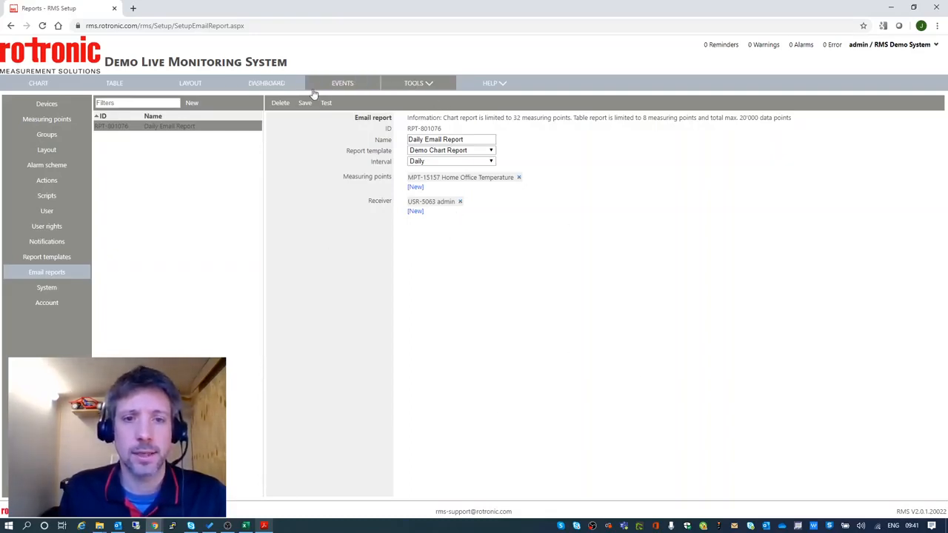
- Open Data Analysis and display the 24-hour chart for the Home Office Temperature measuring point
click(411, 86)
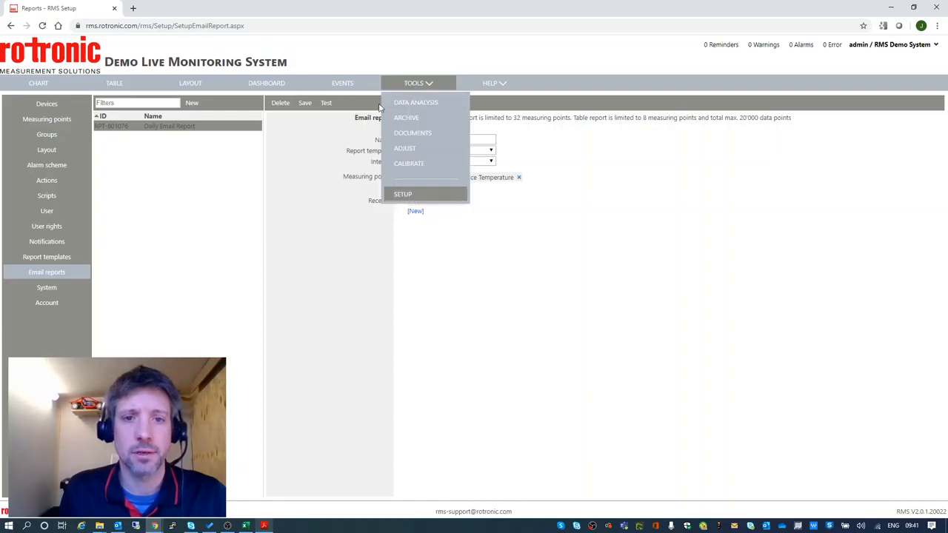
click(446, 106)
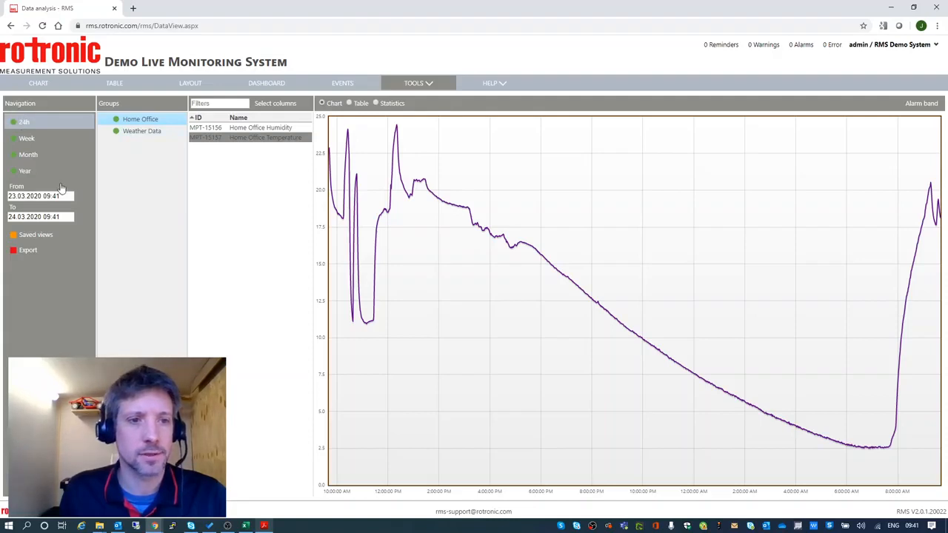
click(37, 140)
click(24, 123)
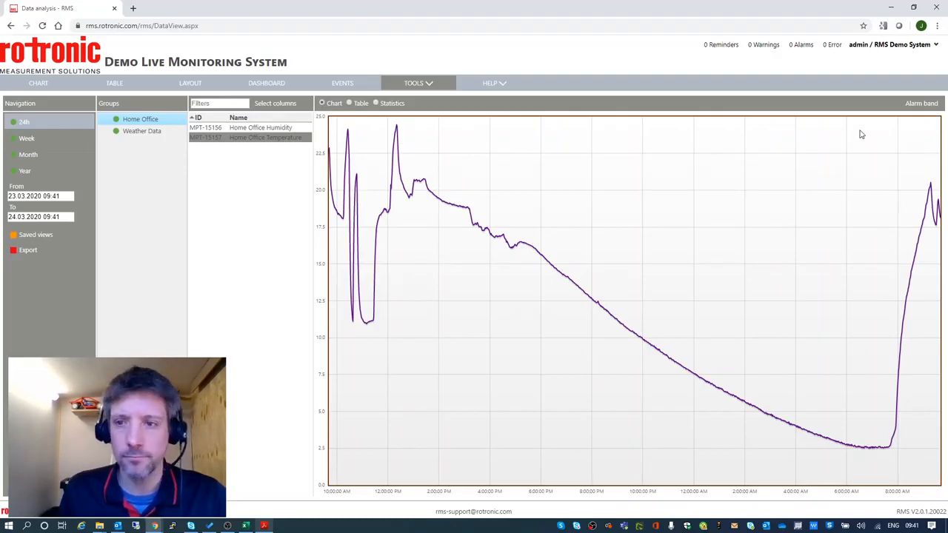
click(920, 102)
click(882, 144)
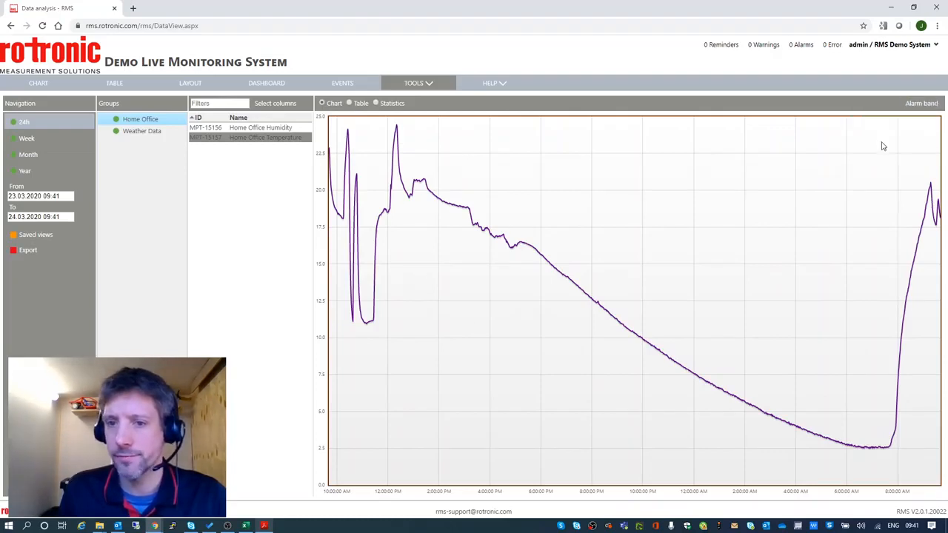
- View the Home Office Temperature data as a table and as statistics, and review its warnings and alarms
click(349, 104)
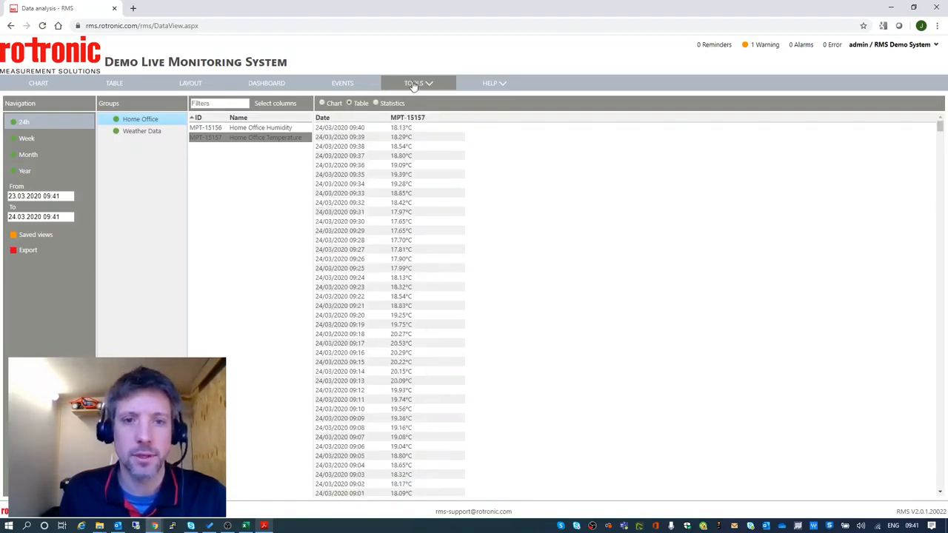
click(377, 103)
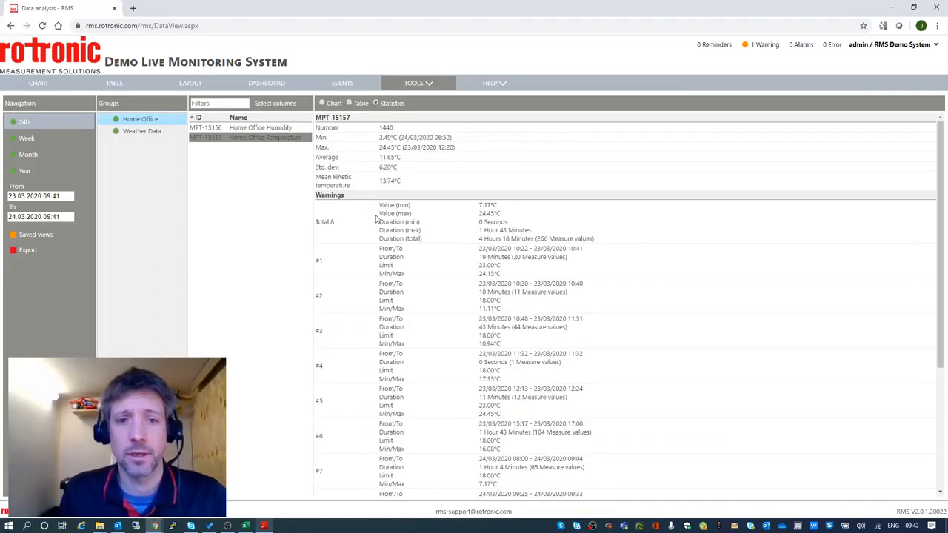
scroll(415, 285, down, 3)
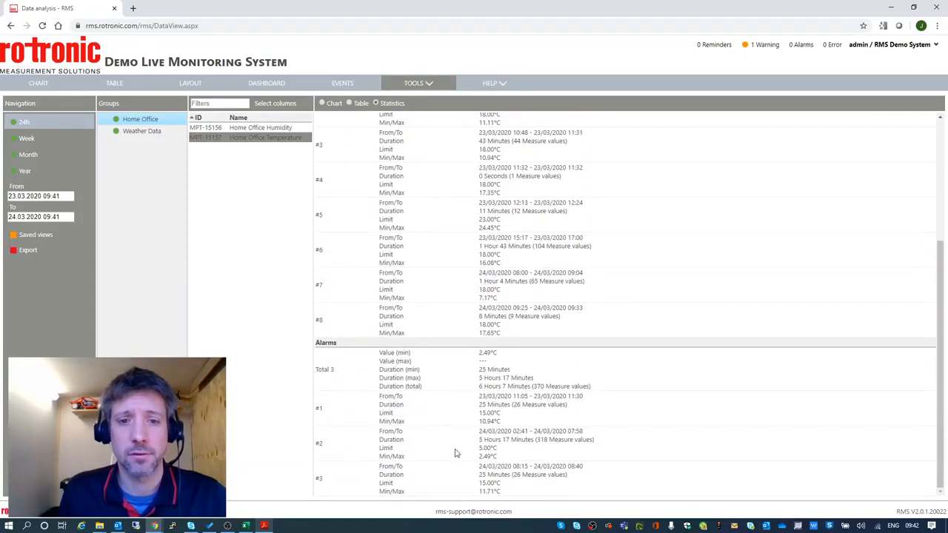
scroll(459, 191, up, 3)
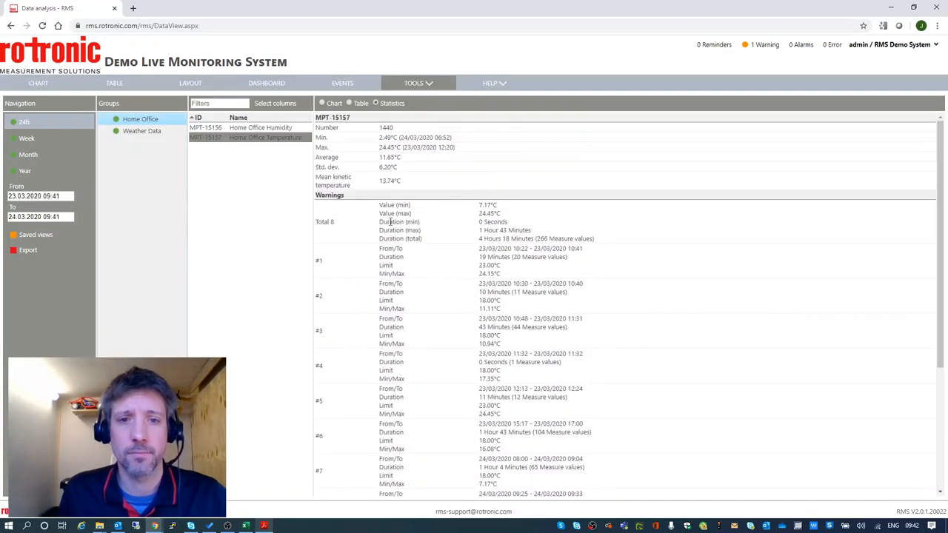
- Export the Home Office Temperature data as a PDF report titled Demo Report using the Demo Chart Report template
click(22, 251)
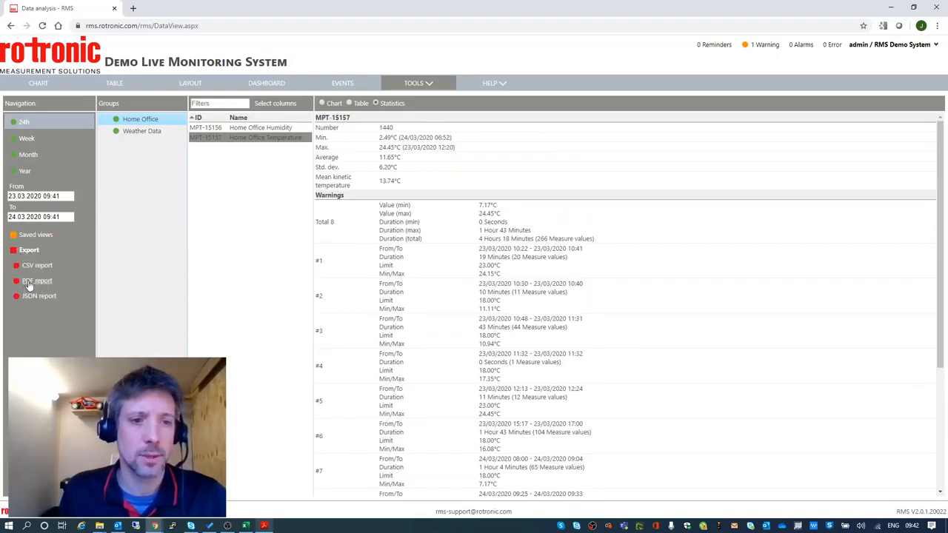
click(34, 283)
click(487, 177)
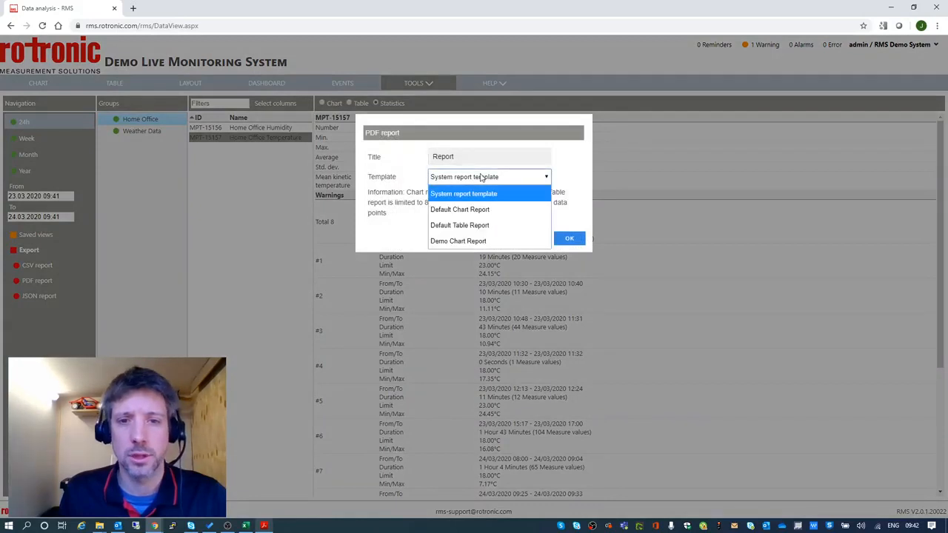
click(470, 242)
click(431, 156)
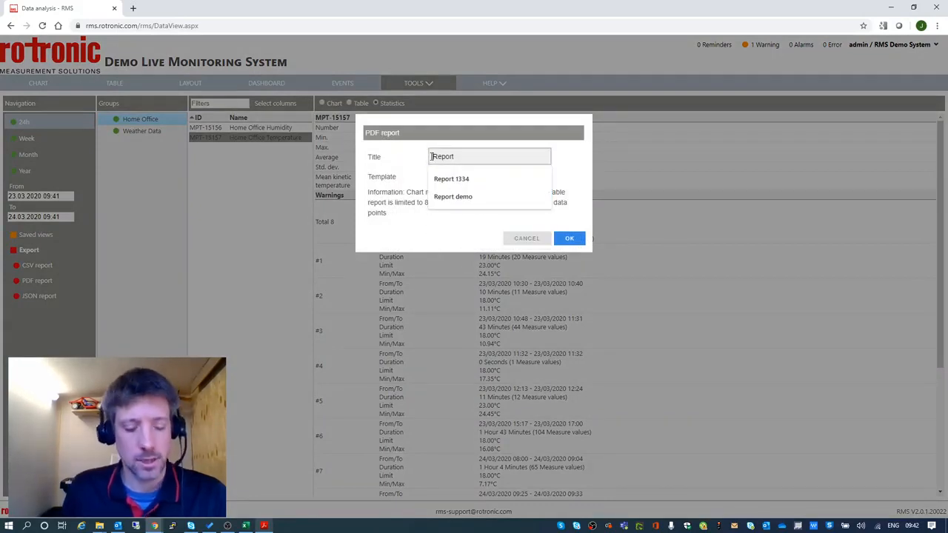
text(Demo)
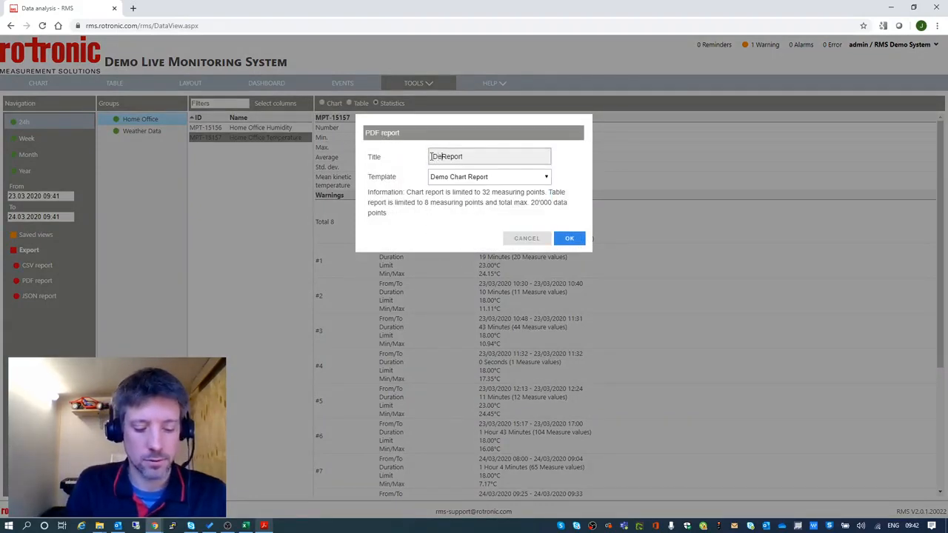
click(571, 239)
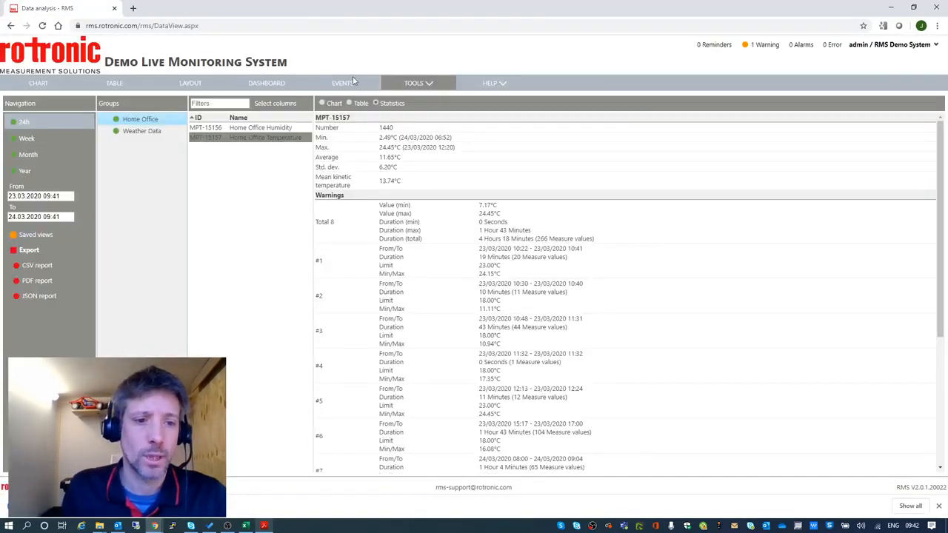
- Open the exported Demo Report PDF and examine its header logos, report and measuring point details, statistic summary and chart
click(56, 506)
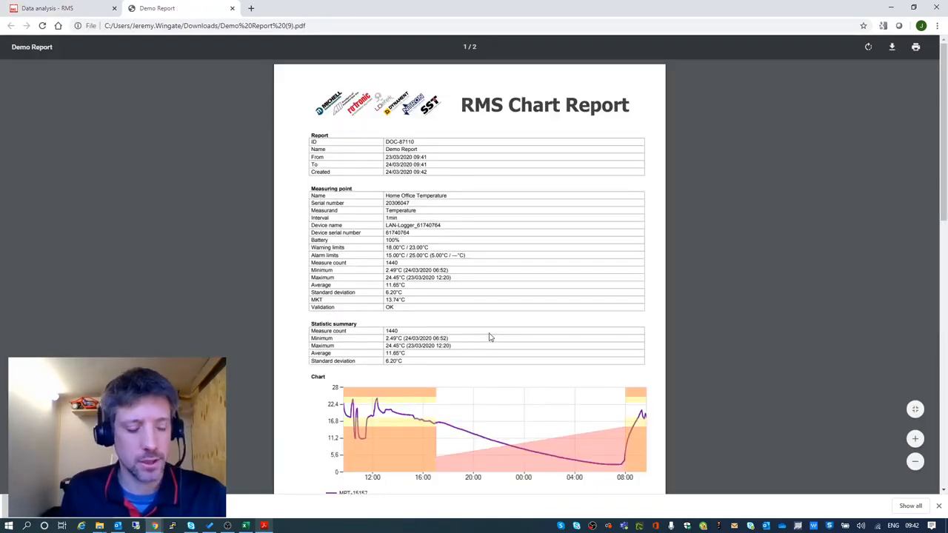
scroll(519, 218, up, 3)
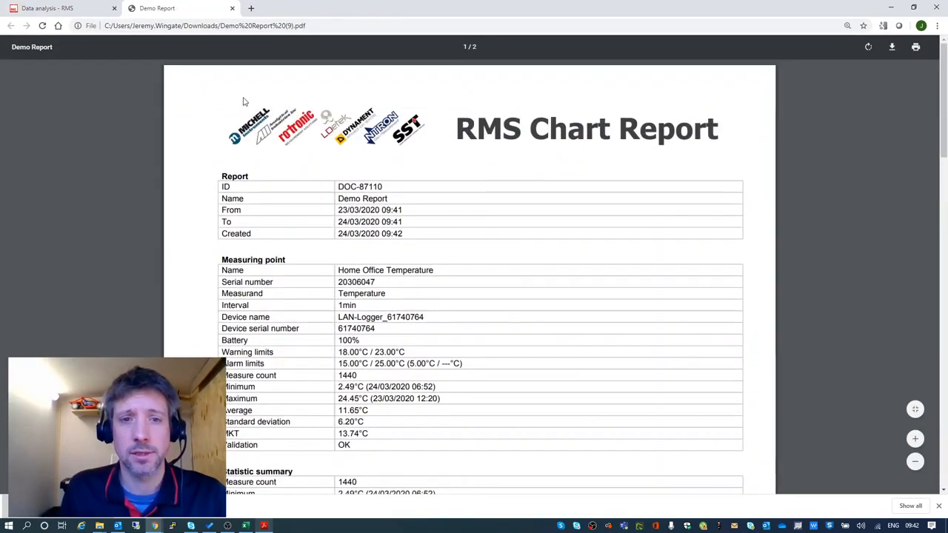
scroll(472, 198, down, 1)
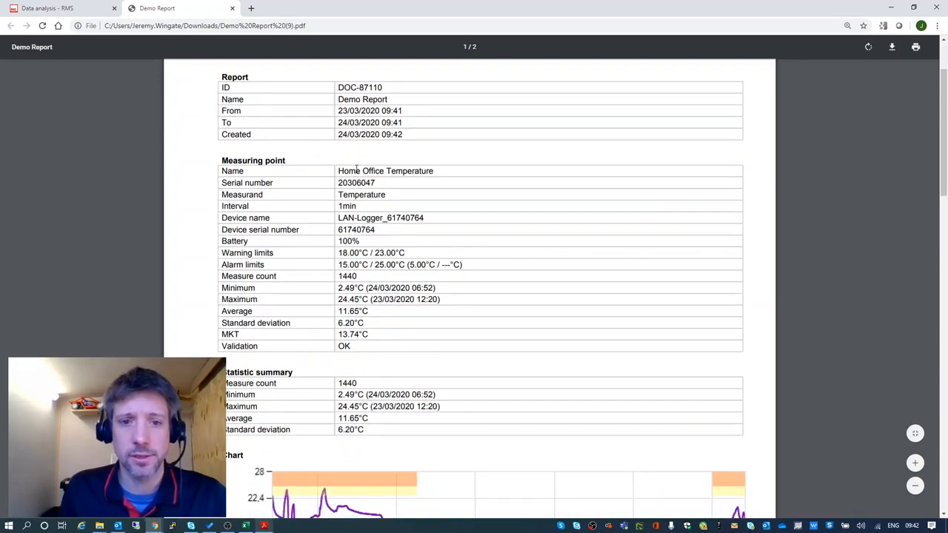
scroll(377, 274, down, 1)
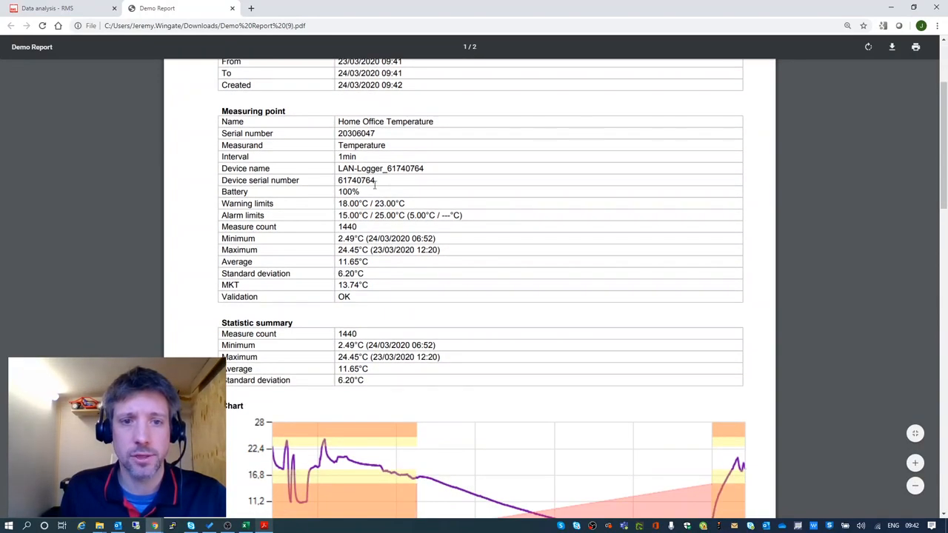
scroll(388, 282, down, 1)
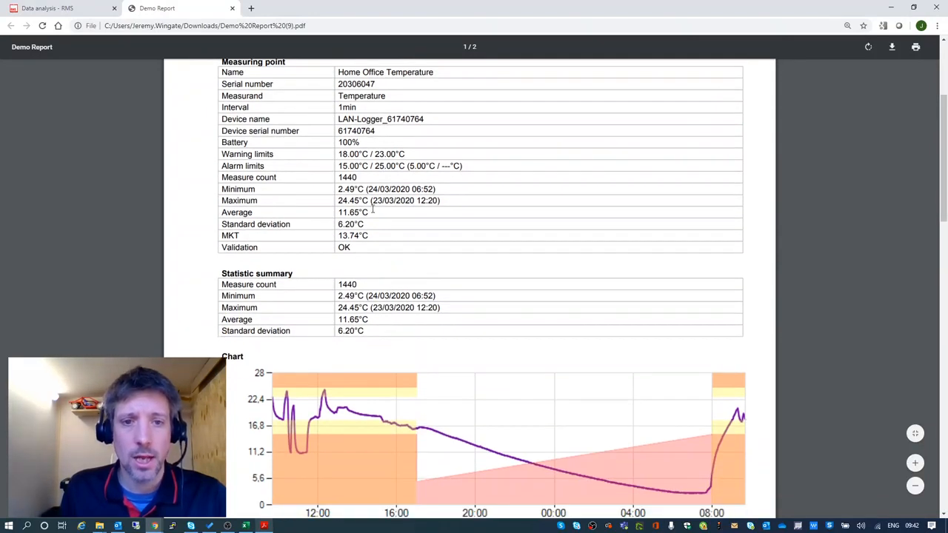
scroll(353, 199, up, 2)
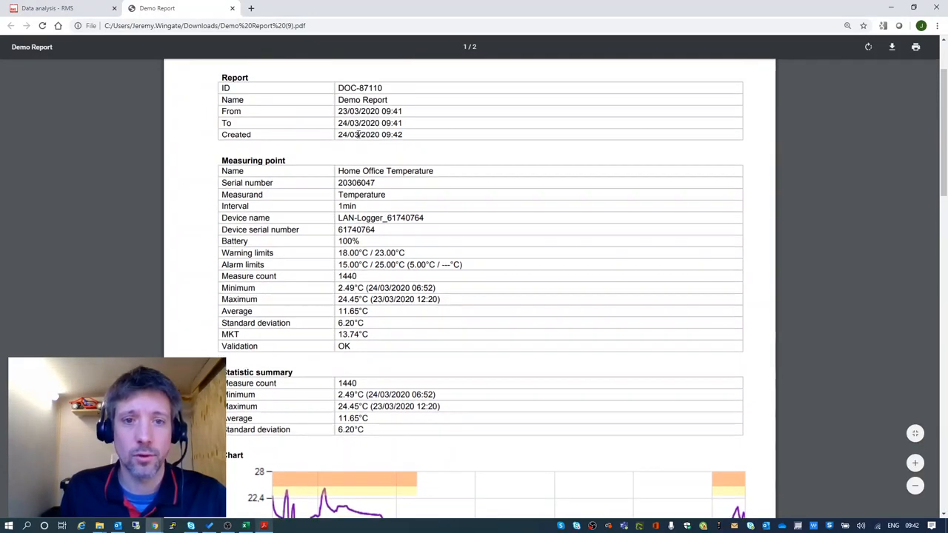
scroll(373, 193, down, 2)
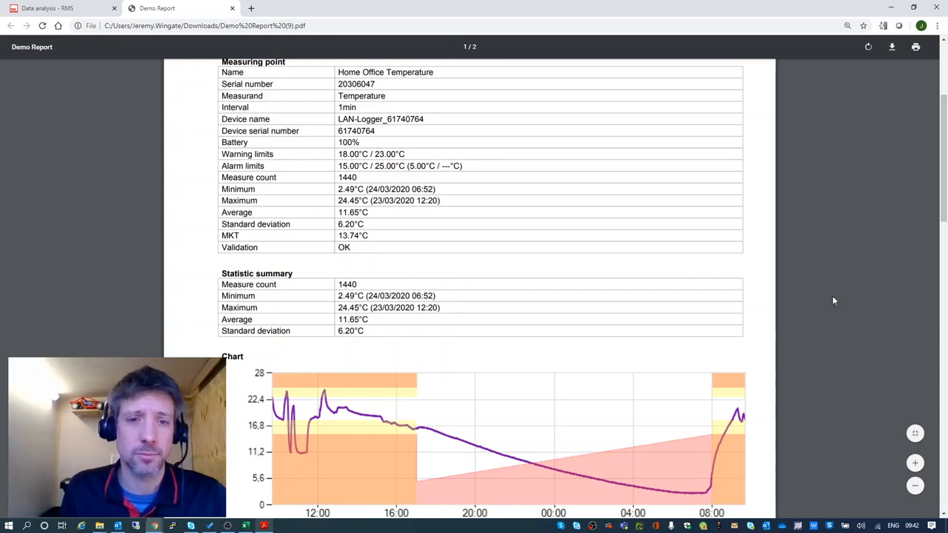
scroll(537, 265, up, 1)
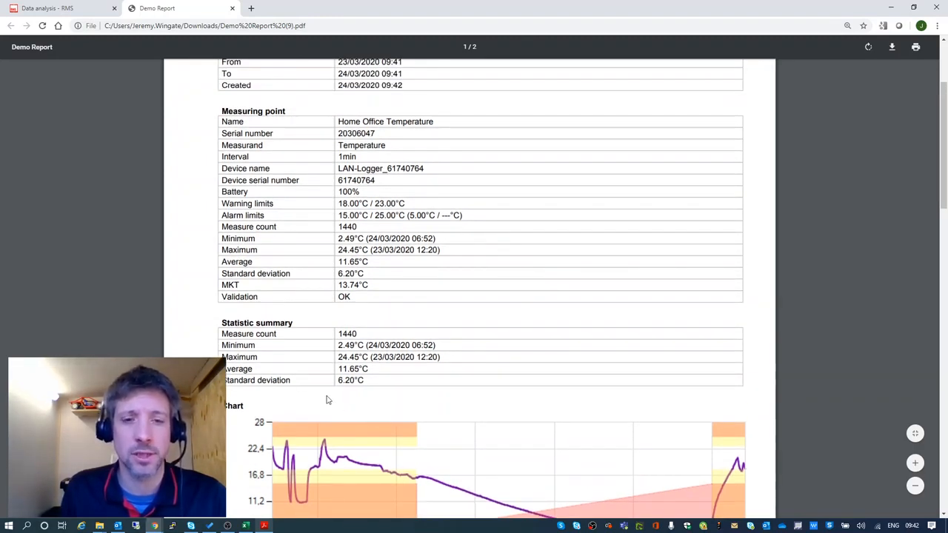
scroll(407, 383, down, 3)
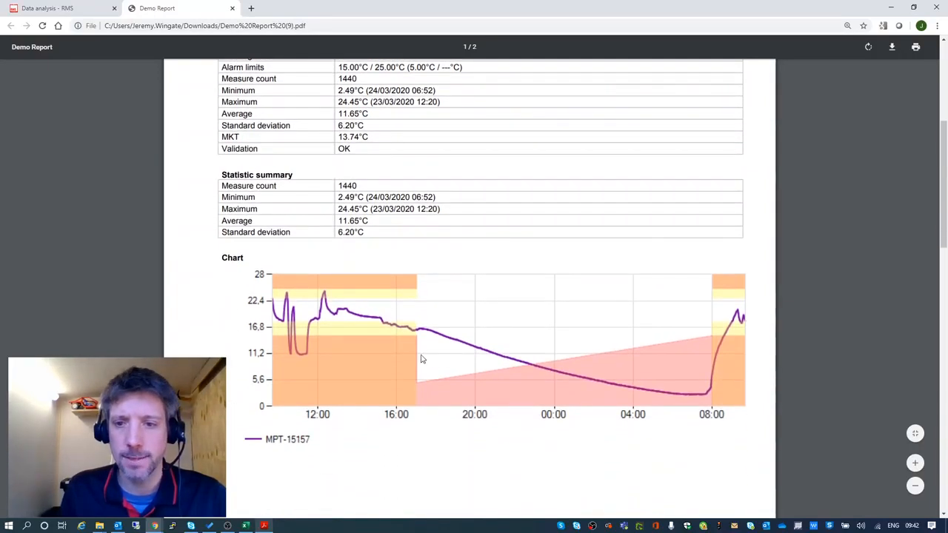
scroll(421, 360, down, 4)
- Examine the warnings and alarms tables on page 2 of the Demo Report, including the total warning duration
scroll(569, 320, down, 10)
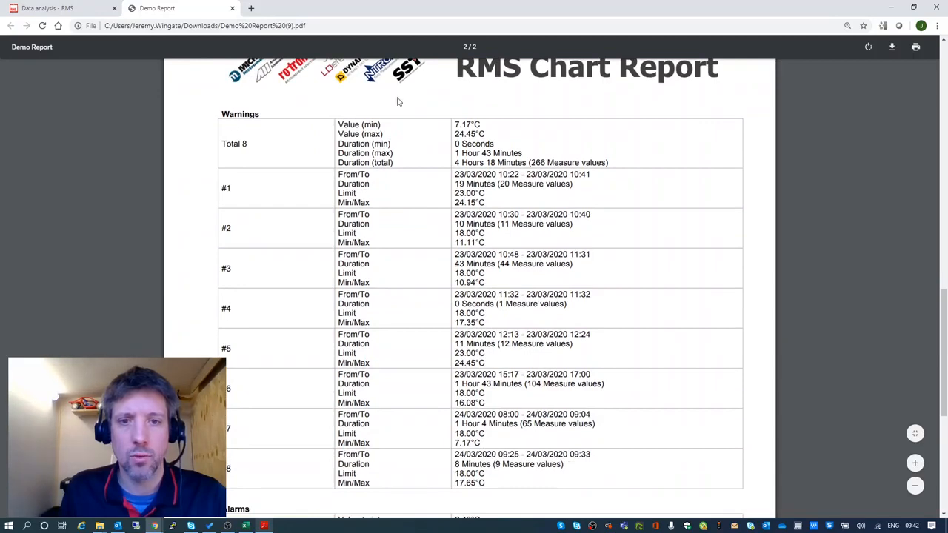
scroll(443, 234, down, 3)
scroll(322, 85, up, 2)
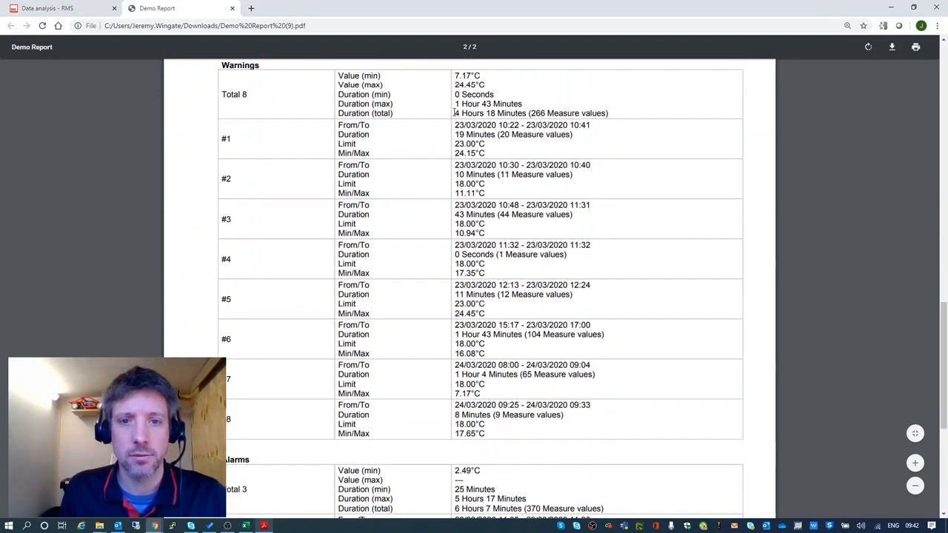
drag(453, 112, 614, 113)
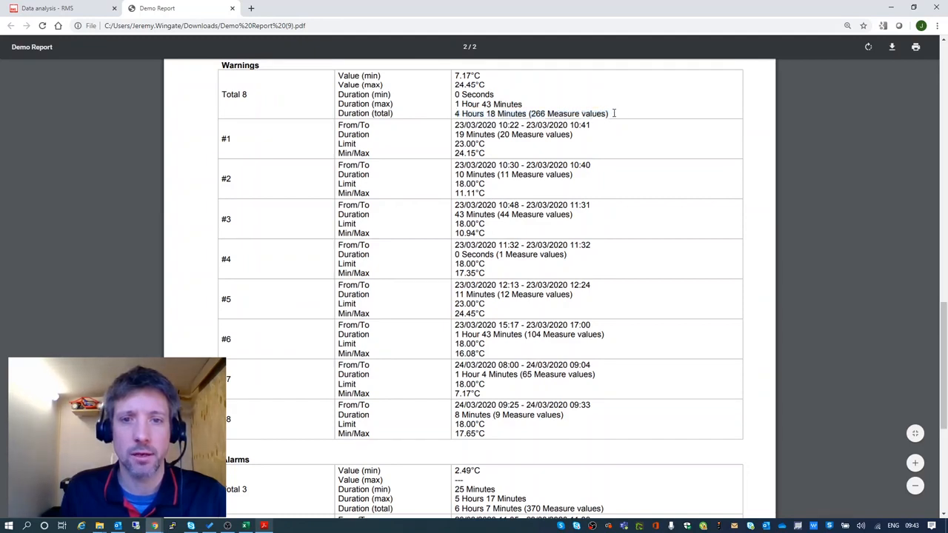
drag(455, 113, 624, 113)
click(289, 264)
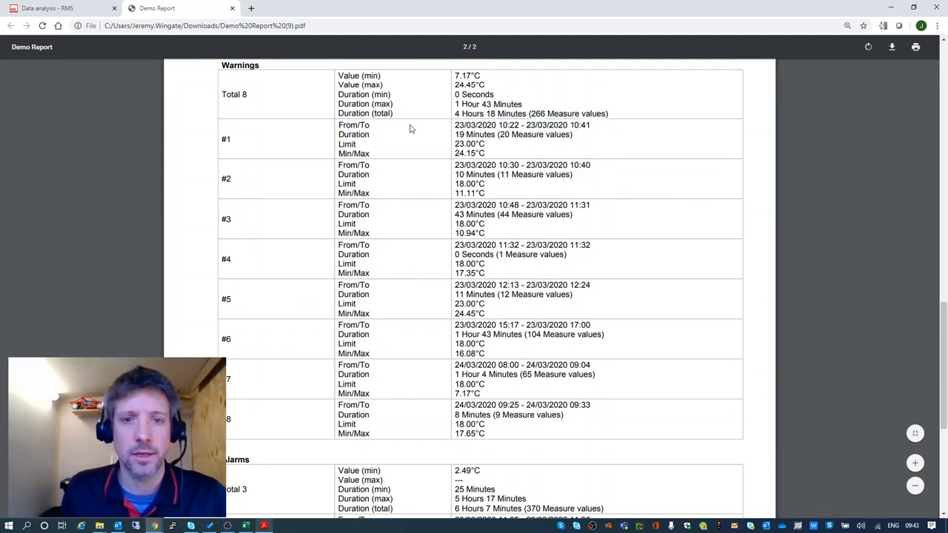
scroll(478, 396, up, 1)
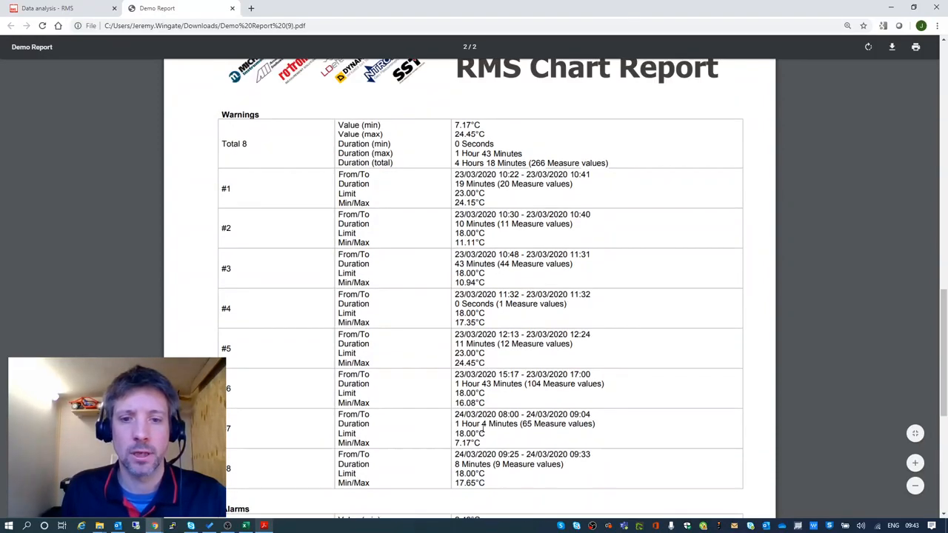
scroll(478, 423, down, 5)
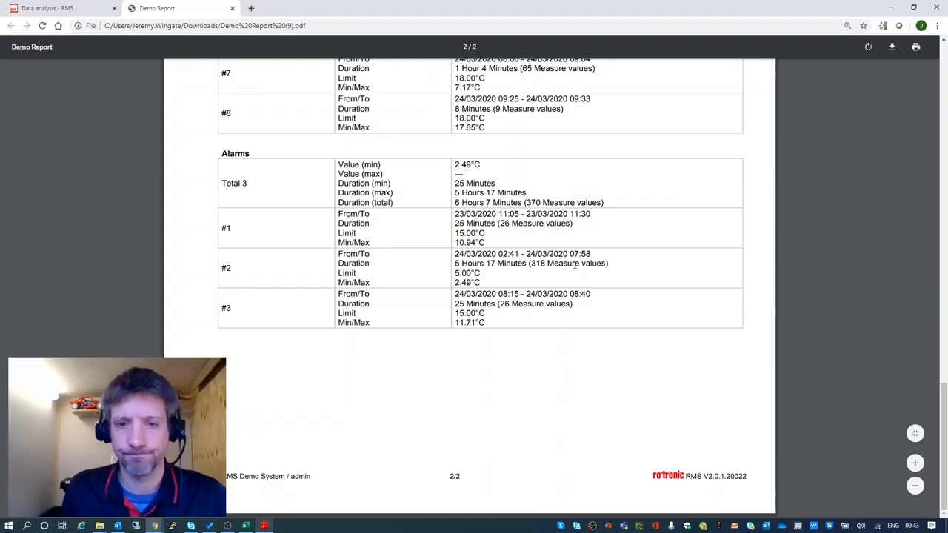
- Check the system name and user in the Demo Report's page 2 footer, and close the PDF
drag(222, 476, 286, 476)
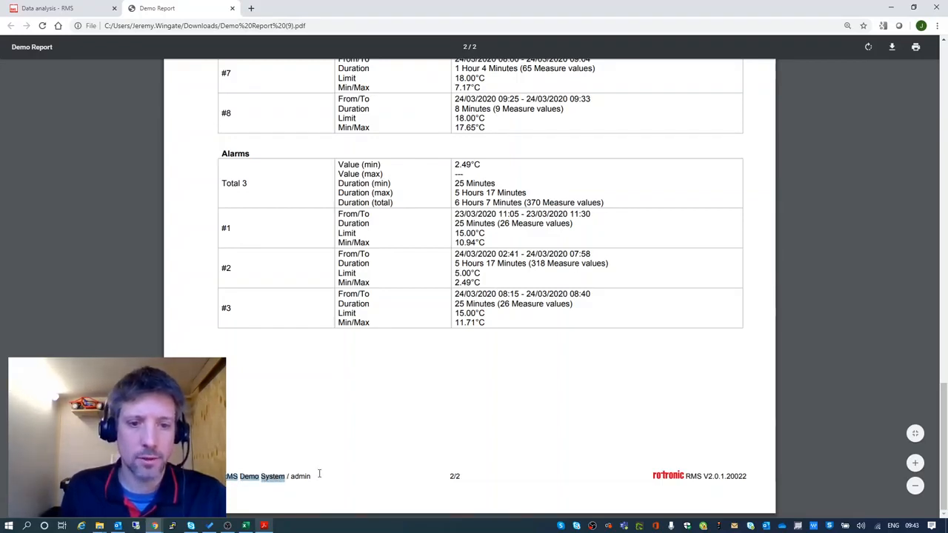
click(319, 474)
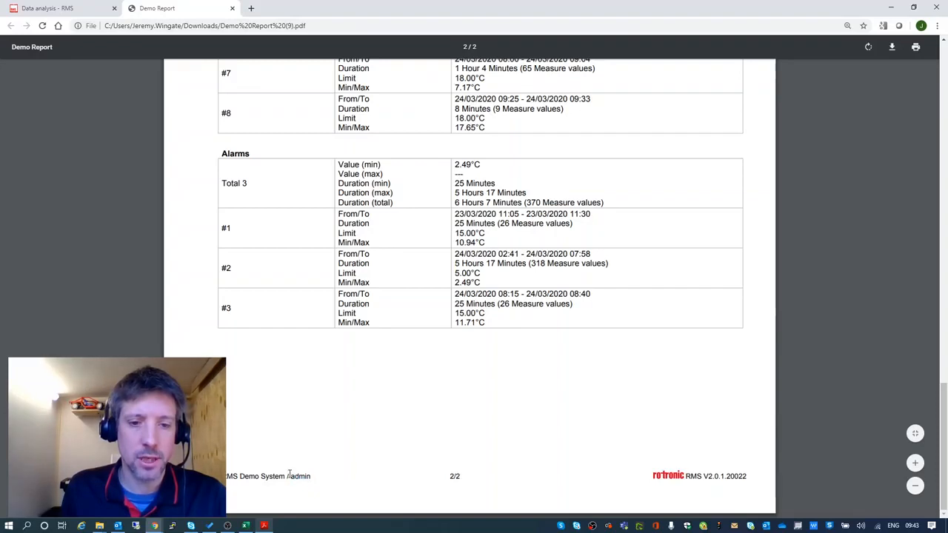
drag(292, 478, 323, 480)
click(323, 480)
click(318, 477)
click(323, 480)
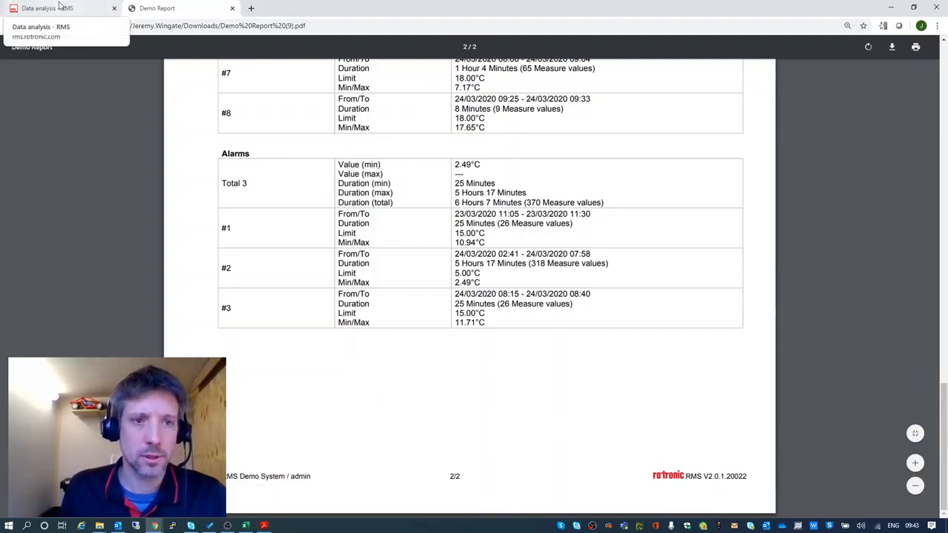
click(231, 8)
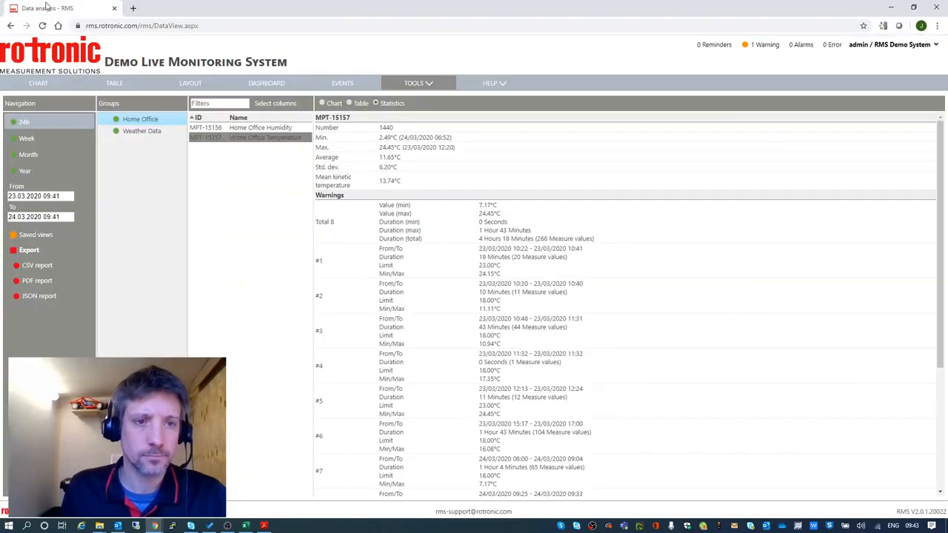
- Switch to Outlook and open the PDF attached to today's RMS Report: Daily Email Report message
click(117, 526)
click(232, 164)
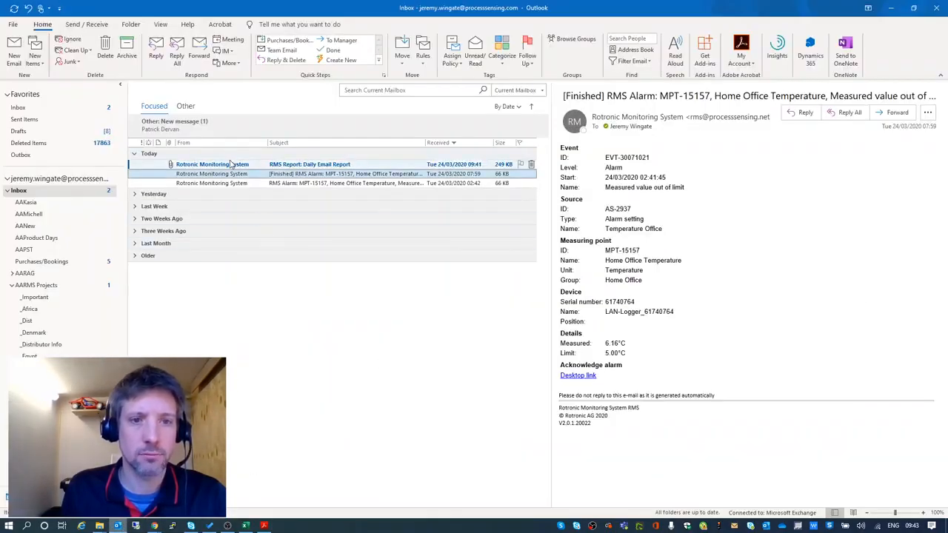
click(620, 150)
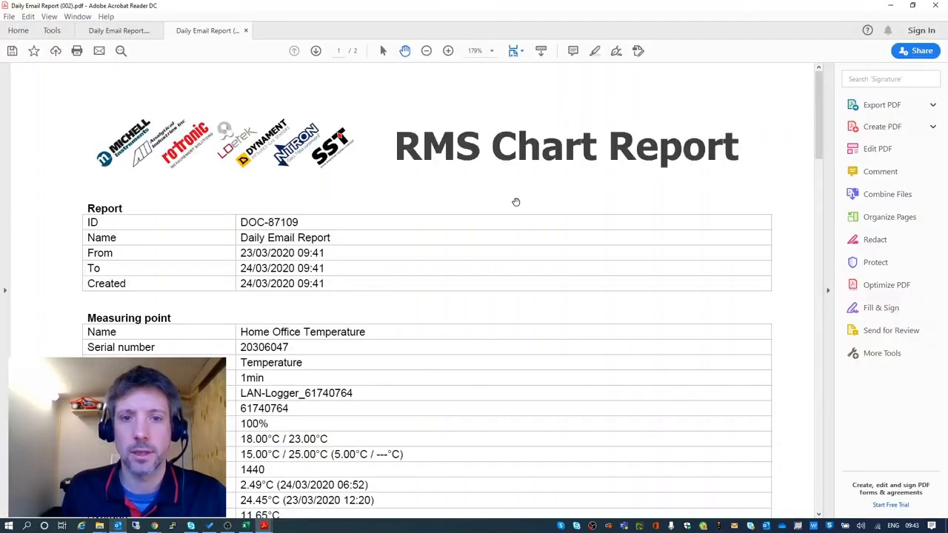
- Examine the emailed report's header, report and measuring point details, statistic summary, chart and alarms table through the end of page 2
scroll(328, 262, down, 2)
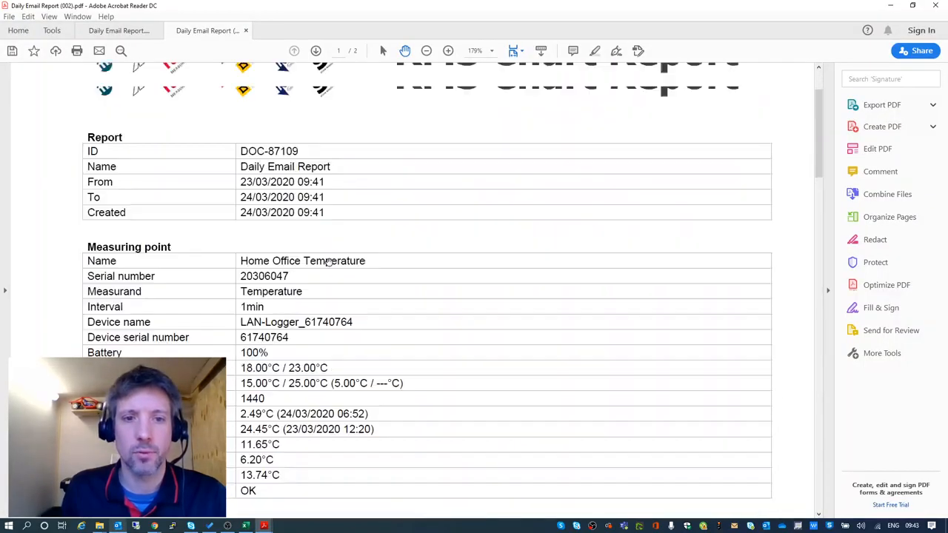
scroll(328, 262, up, 2)
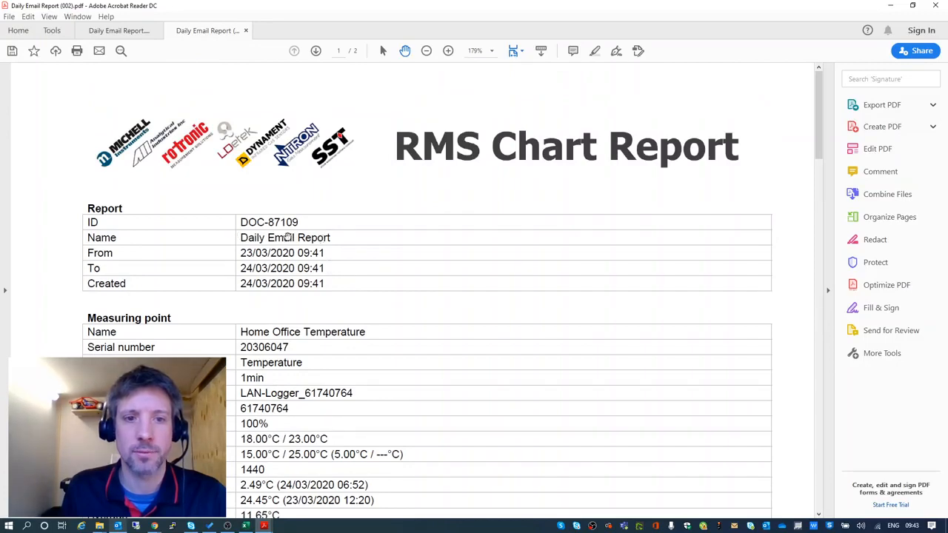
scroll(434, 353, down, 4)
scroll(351, 211, up, 2)
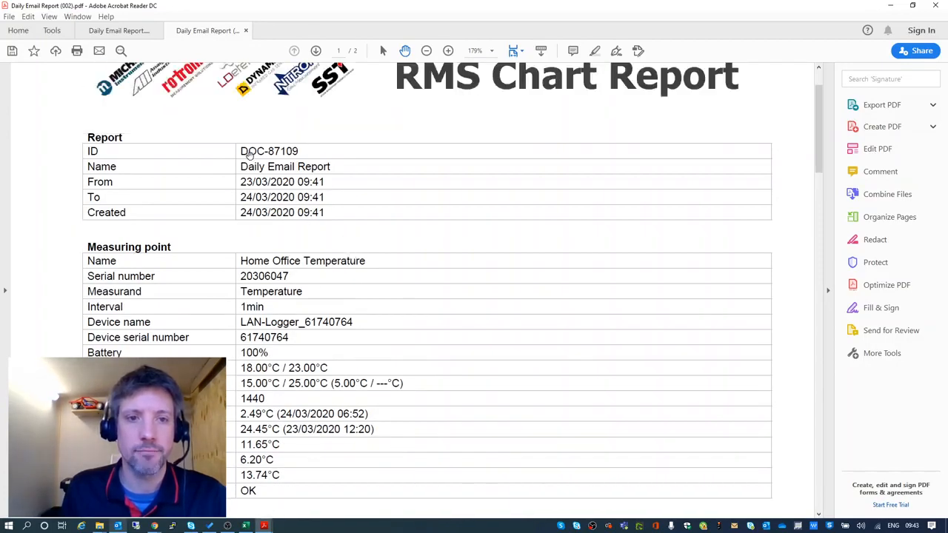
scroll(351, 248, down, 20)
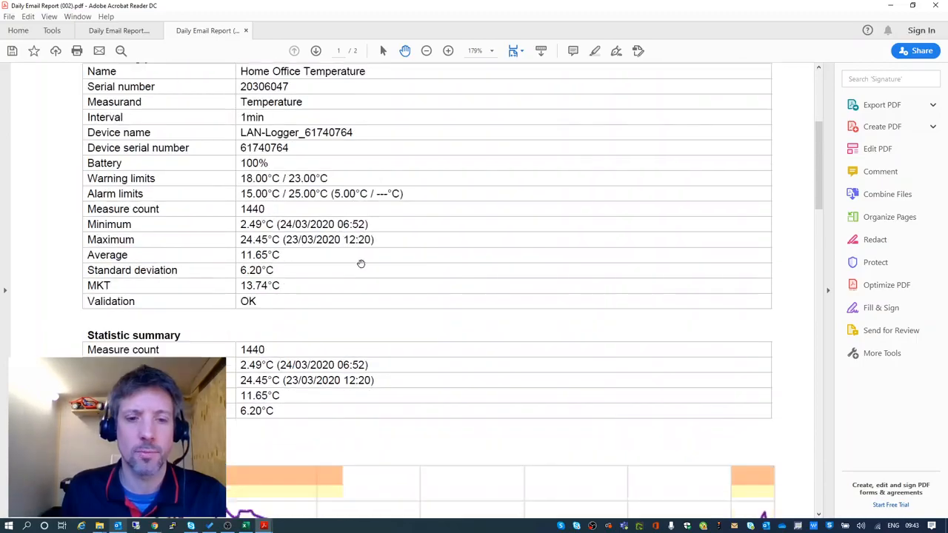
scroll(389, 335, down, 20)
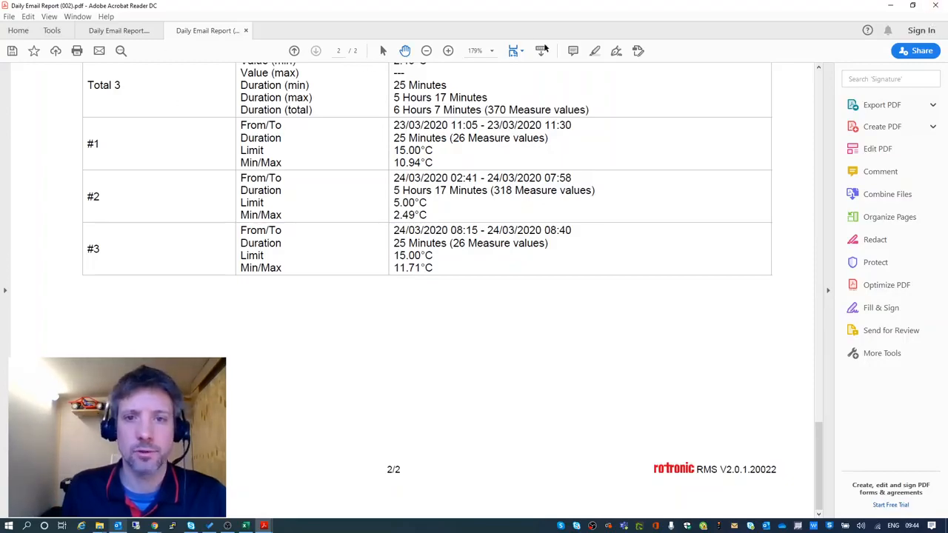
- Add a sticky-note comment reading "demo" beside the report ID on page 1 and post it
drag(820, 462, 819, 111)
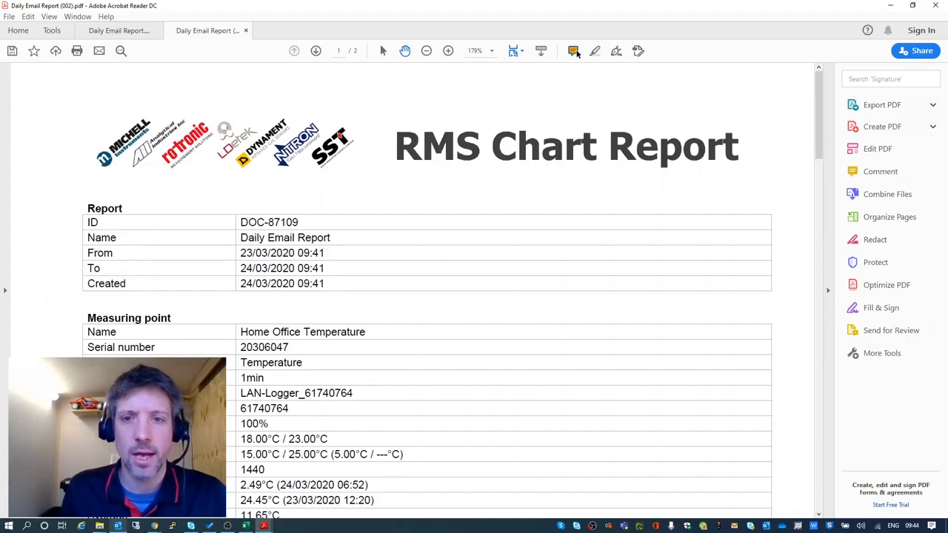
click(339, 213)
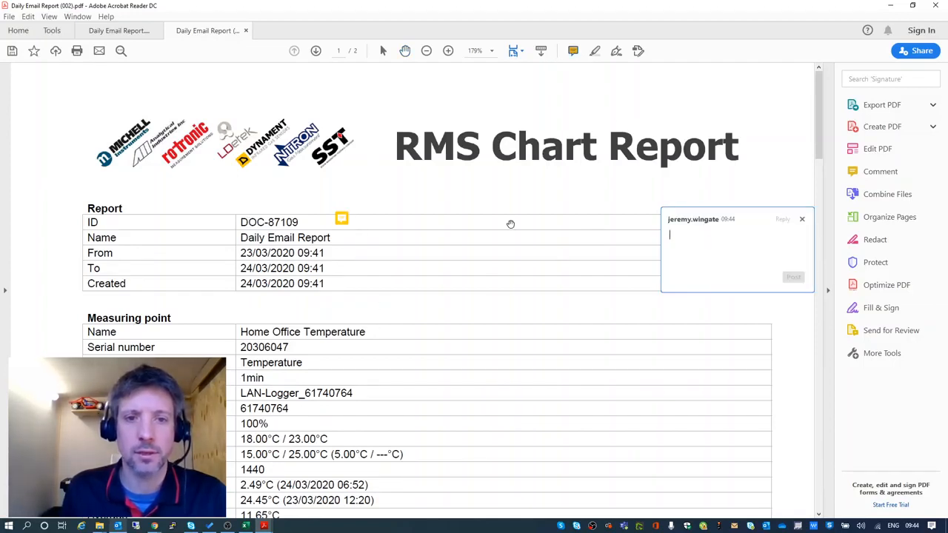
text(demo)
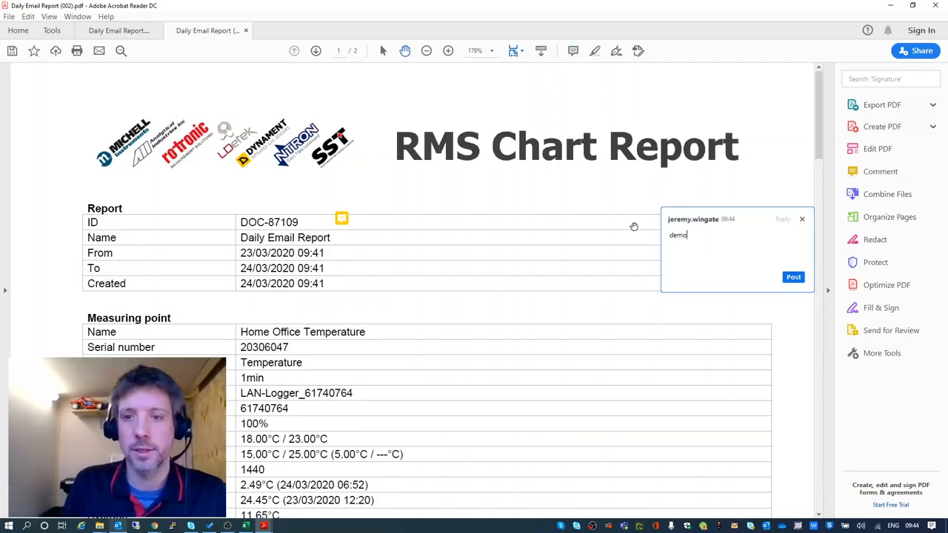
click(794, 279)
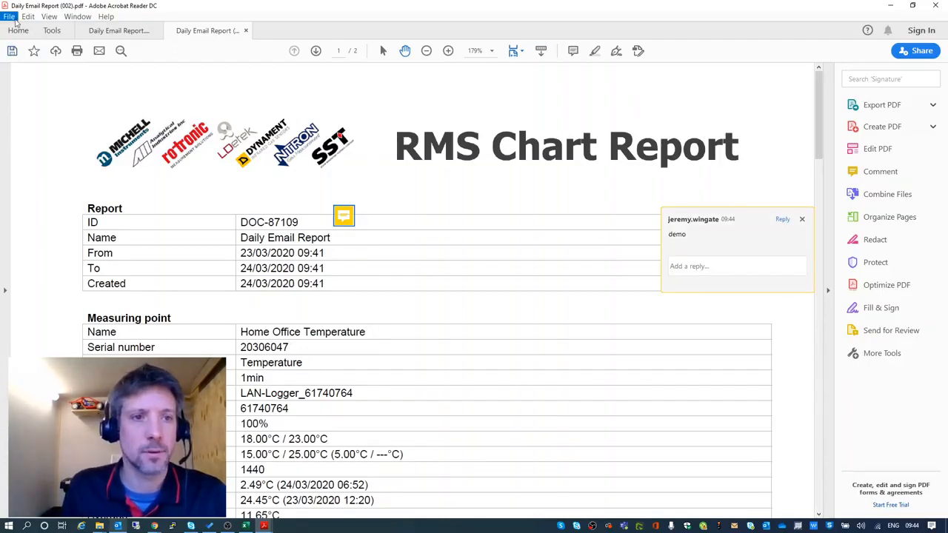
- Save the commented PDF in the Downloads folder as Daily Email Report (002).pdf
click(9, 16)
click(40, 92)
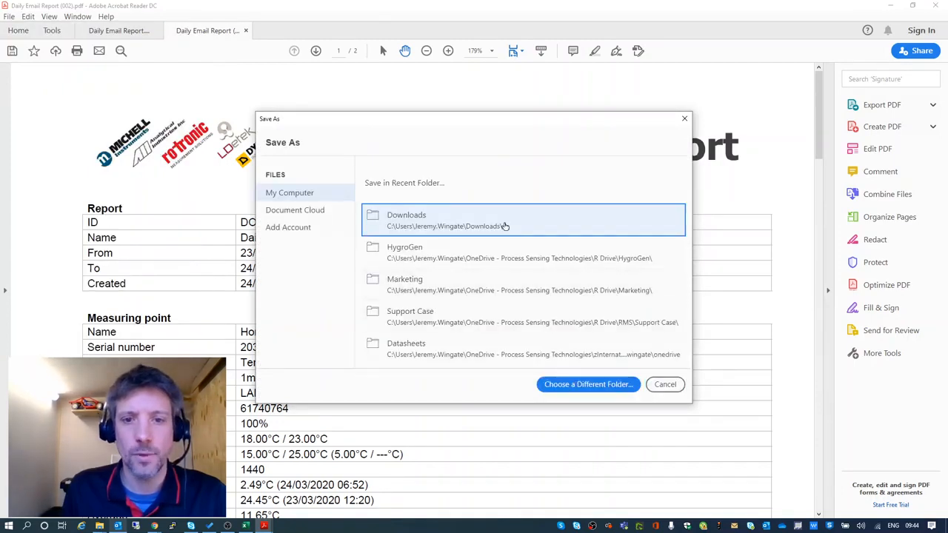
click(505, 226)
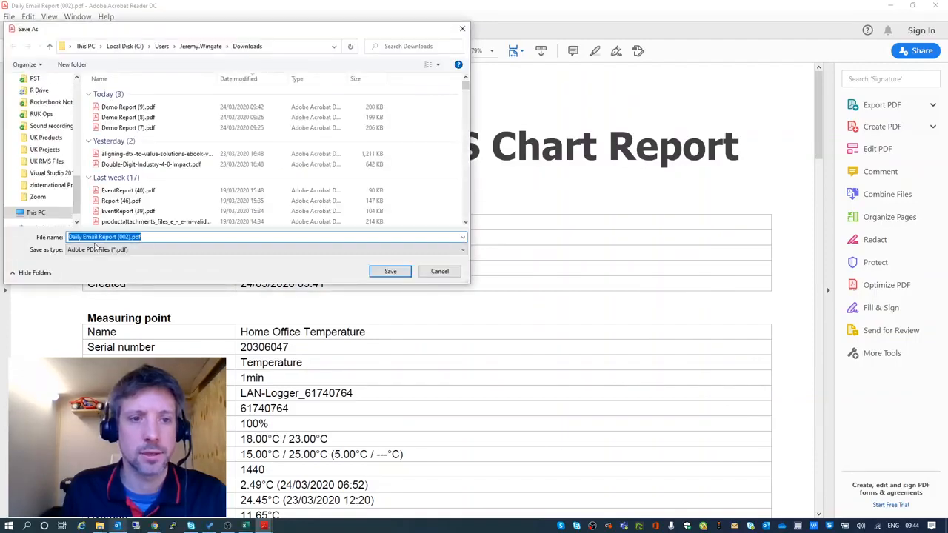
click(400, 271)
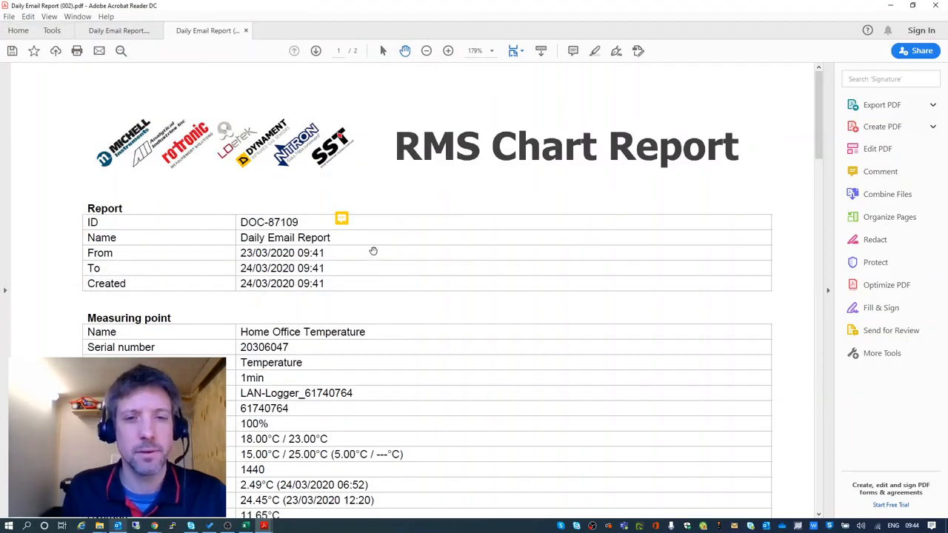
- Return to RMS in the browser and validate the commented Daily Email Report (002).pdf from Downloads against the event log
click(890, 5)
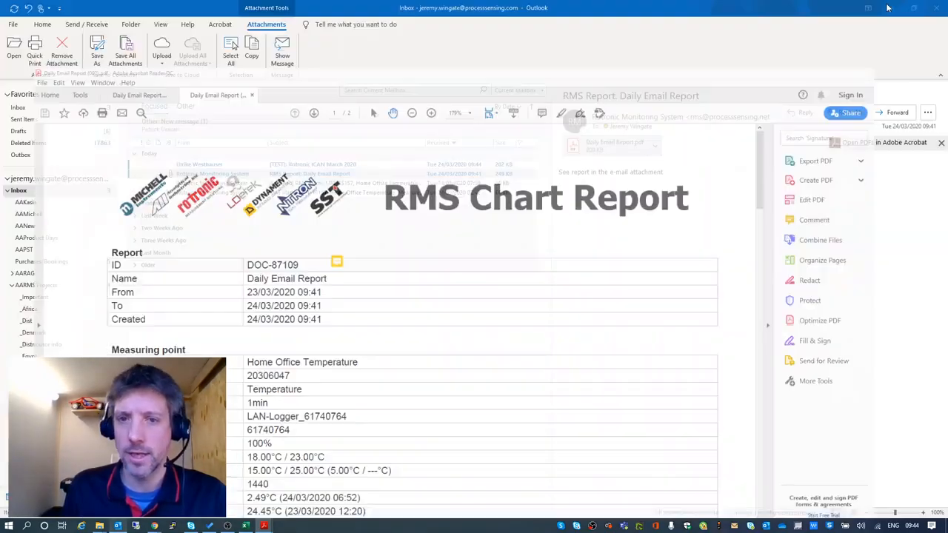
click(890, 7)
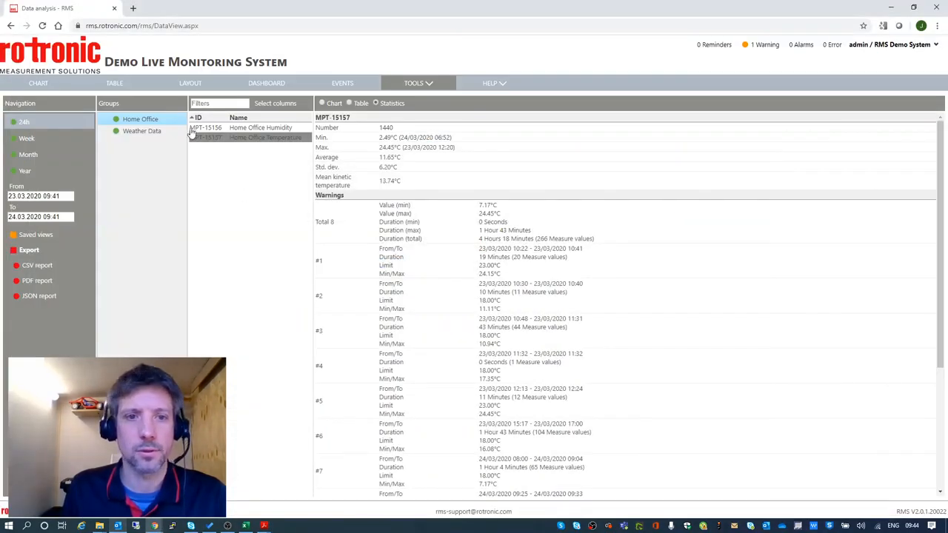
click(340, 84)
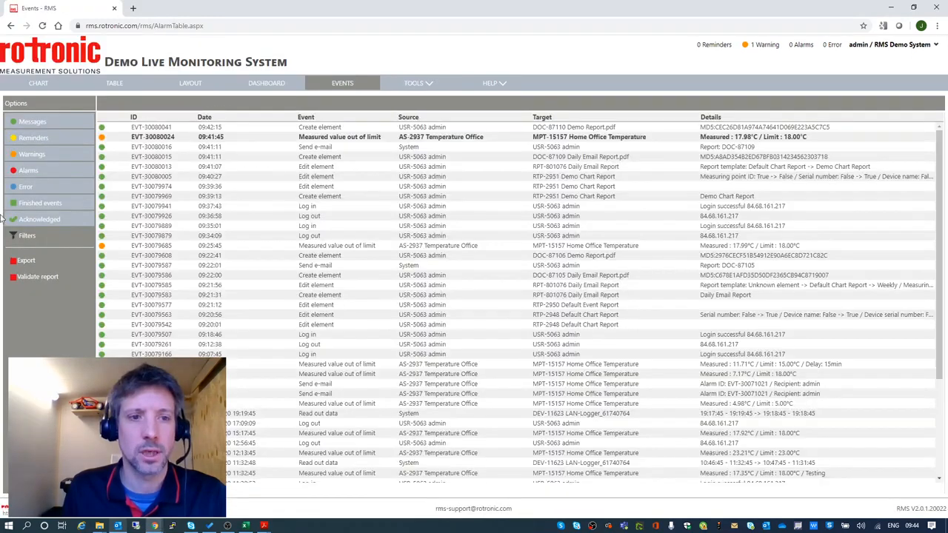
click(50, 278)
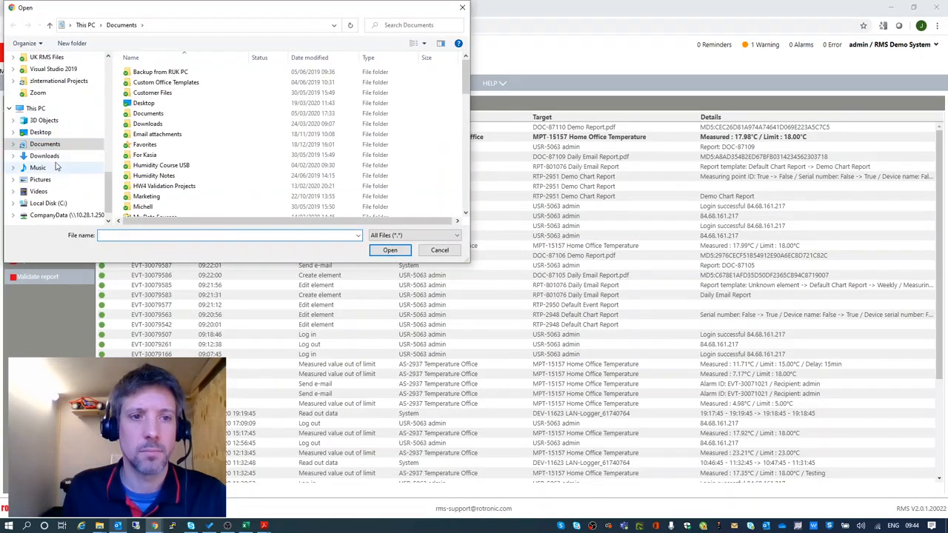
click(45, 156)
click(177, 85)
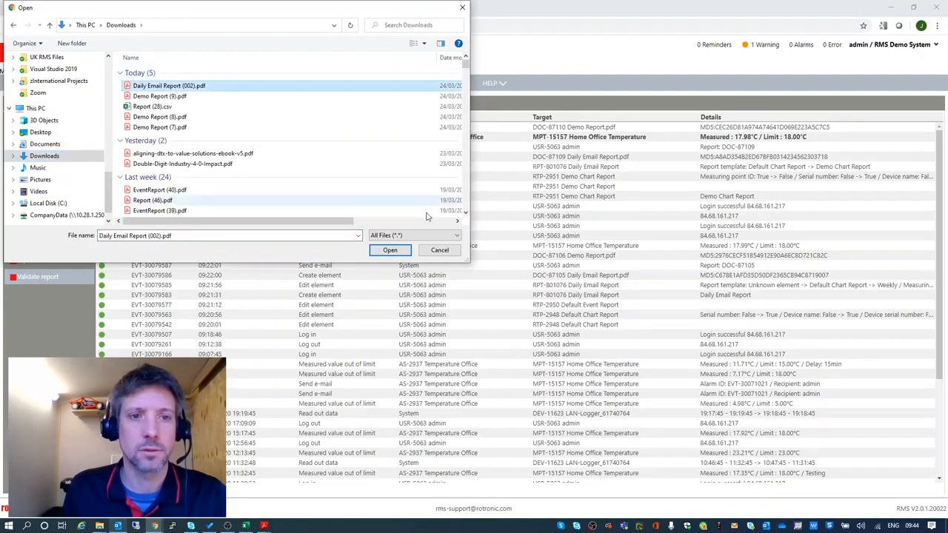
click(395, 251)
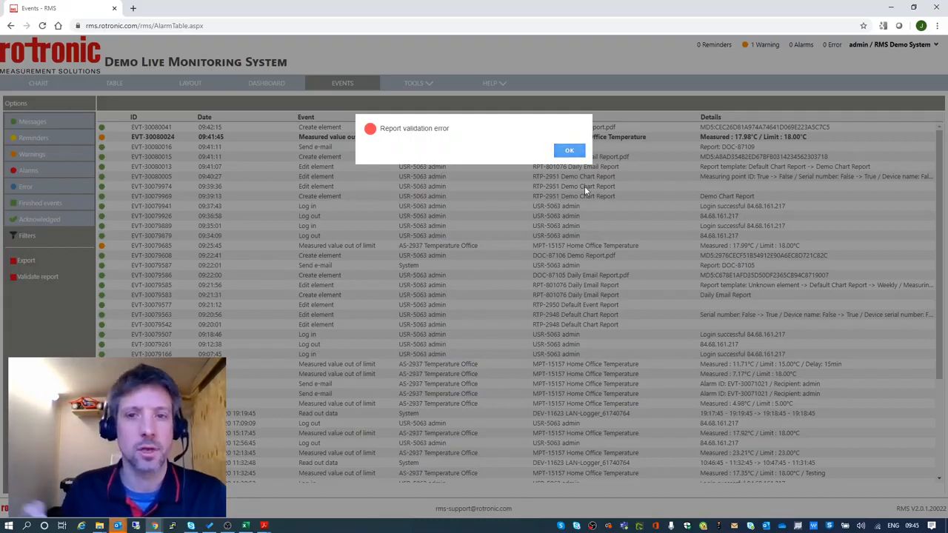
click(571, 151)
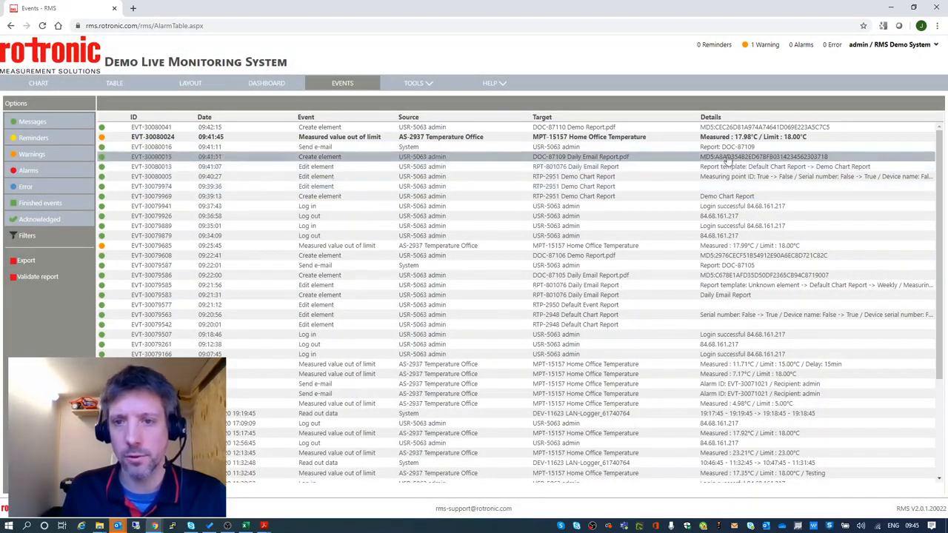
- Find the Daily Email Report creation event, and download the original DOC-87109 Daily Email Report.pdf from the stored report documents
double_click(607, 158)
click(422, 83)
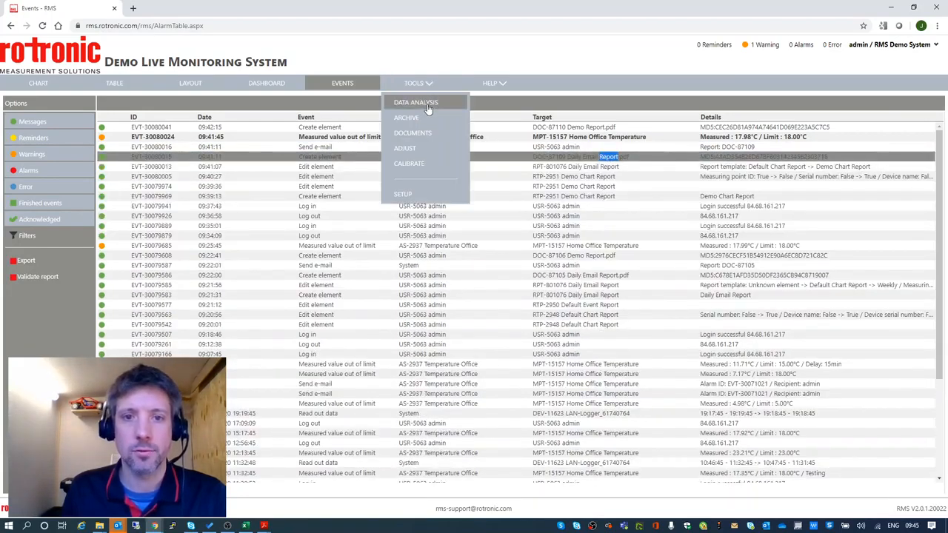
click(427, 132)
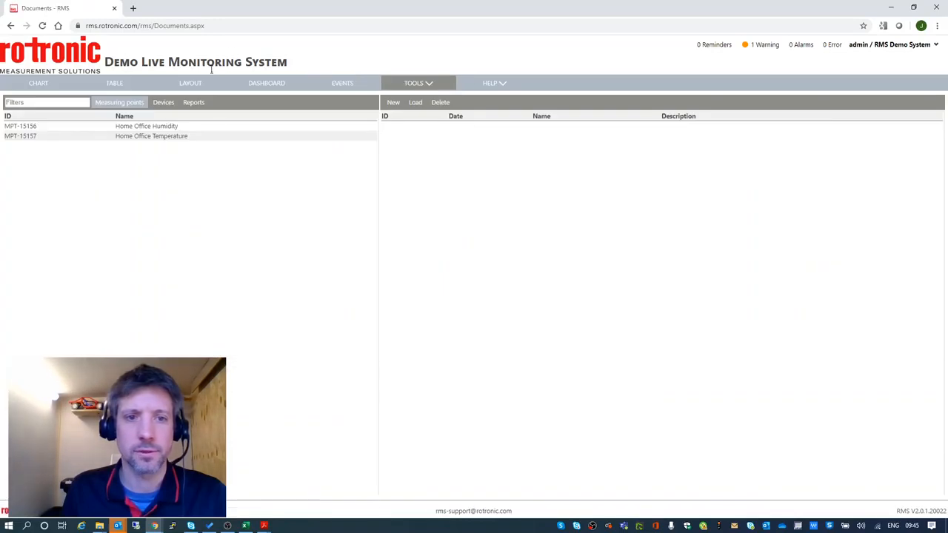
click(194, 103)
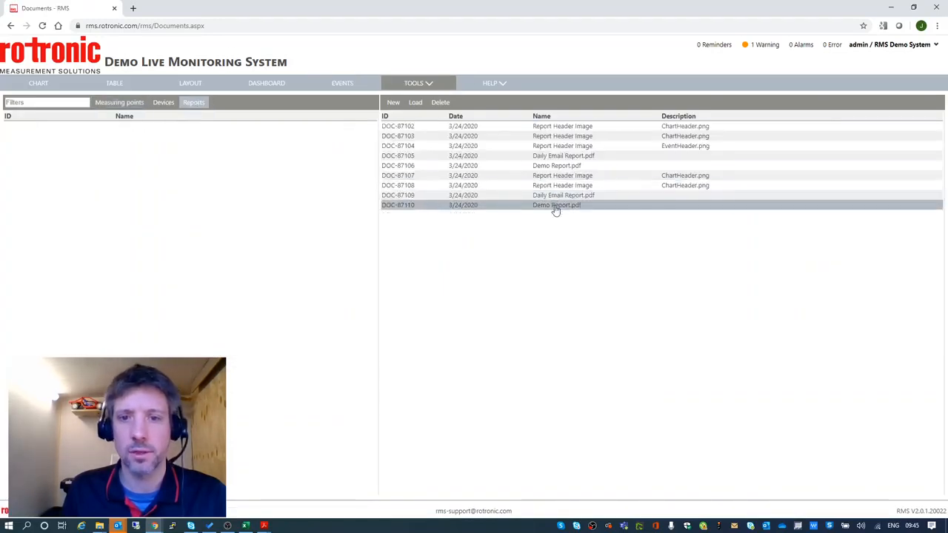
click(588, 197)
click(416, 103)
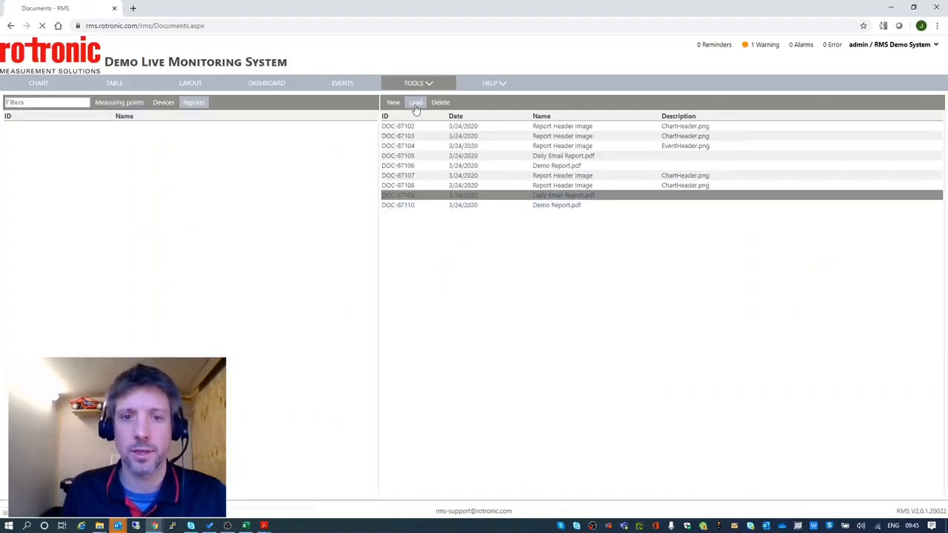
- Validate the original Daily Email Report.pdf from Downloads against the RMS event log
click(350, 89)
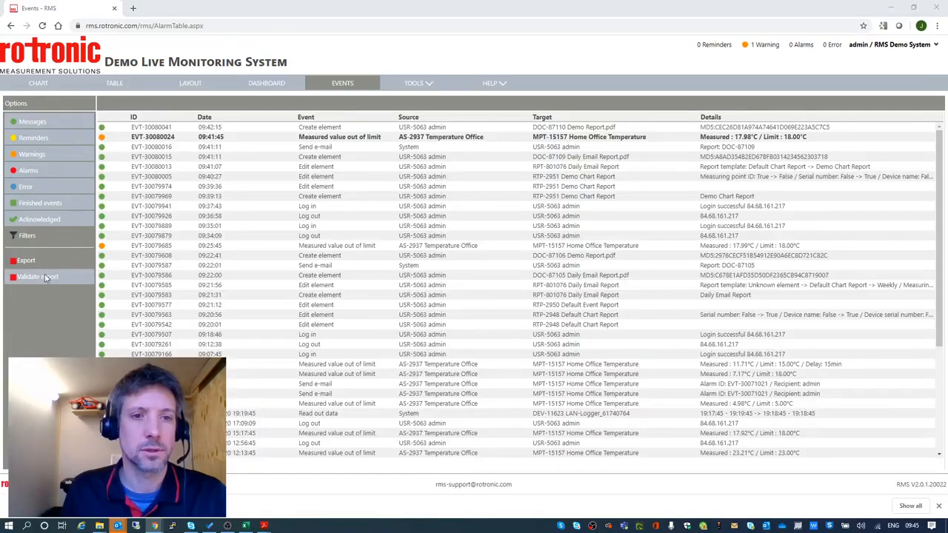
click(45, 277)
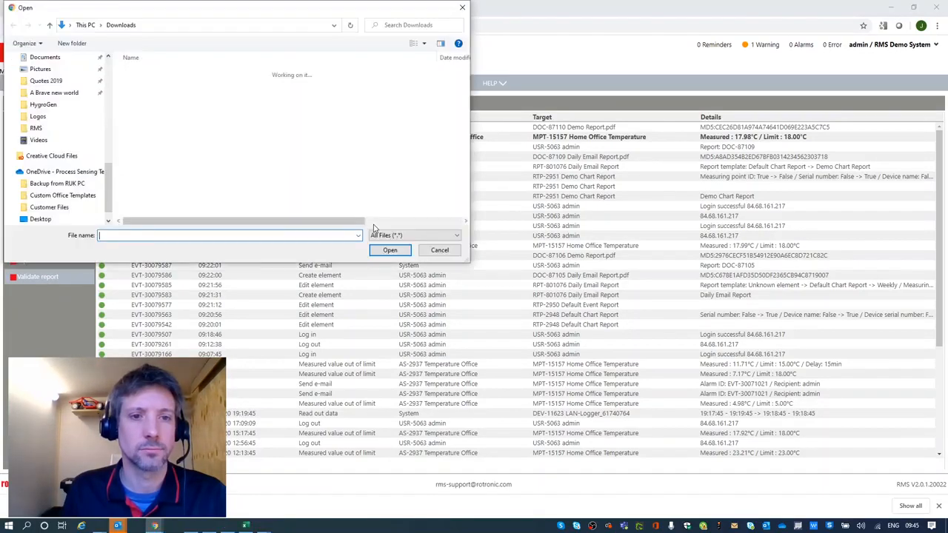
click(162, 86)
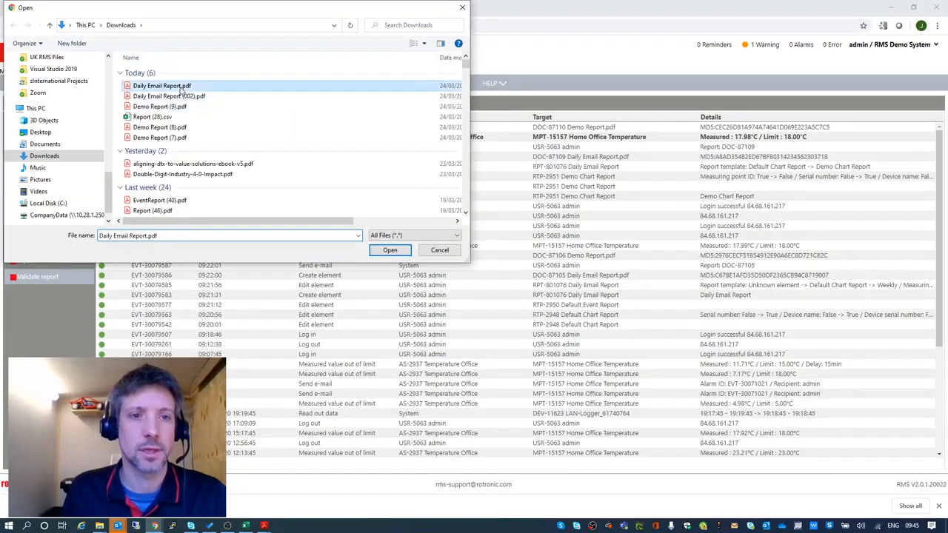
click(389, 250)
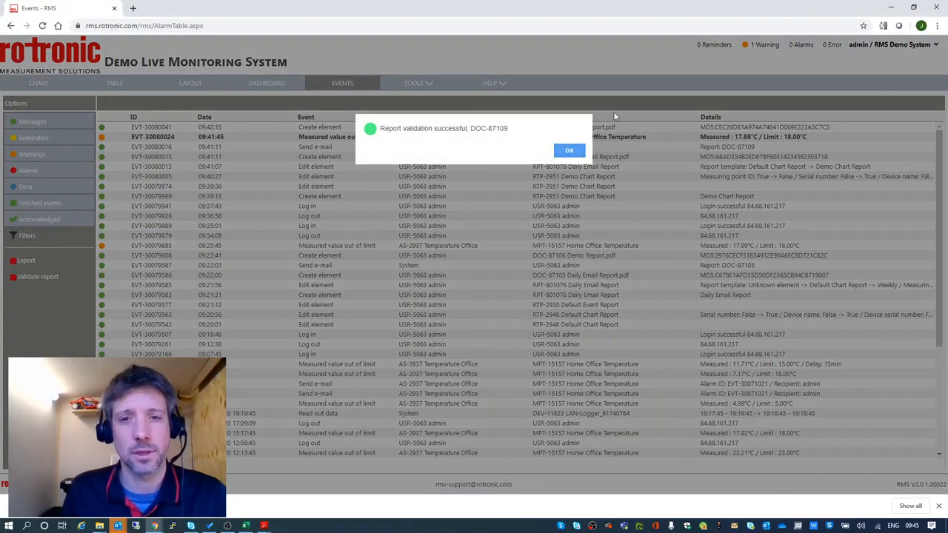
click(569, 153)
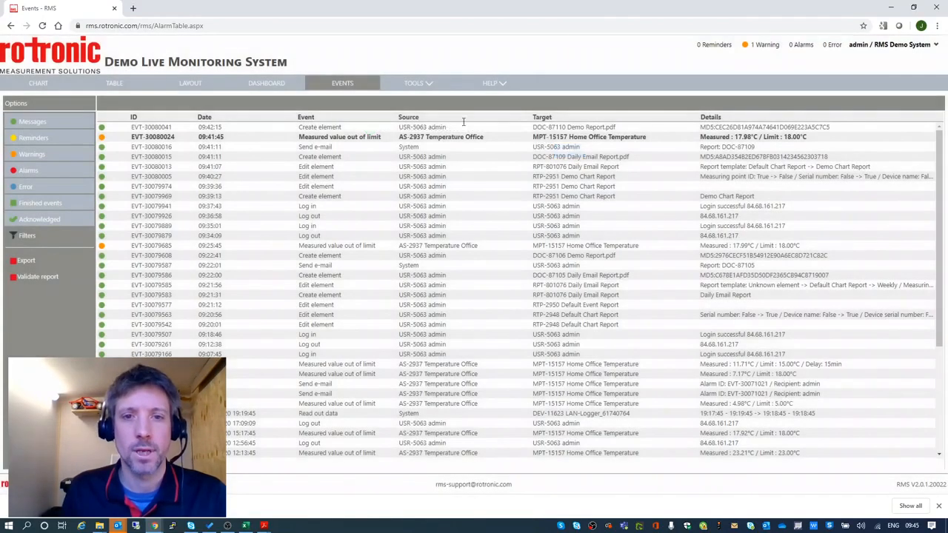
- Export the Home Office Temperature data from data analysis as a CSV report and a JSON report
click(429, 85)
click(428, 101)
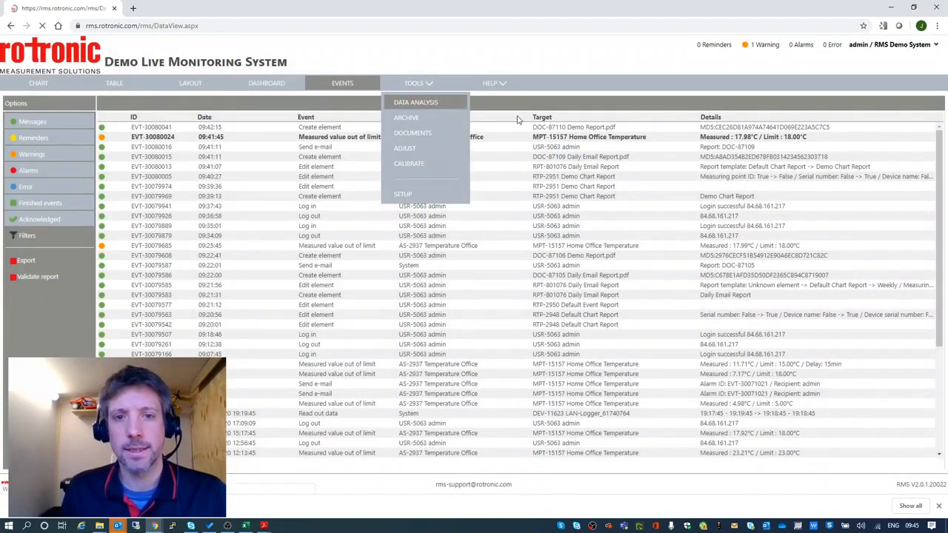
click(27, 250)
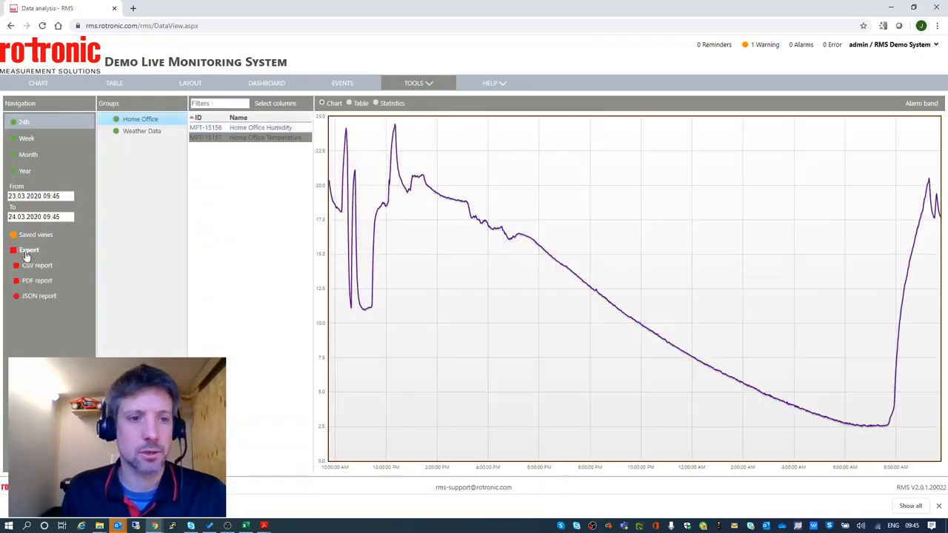
click(39, 267)
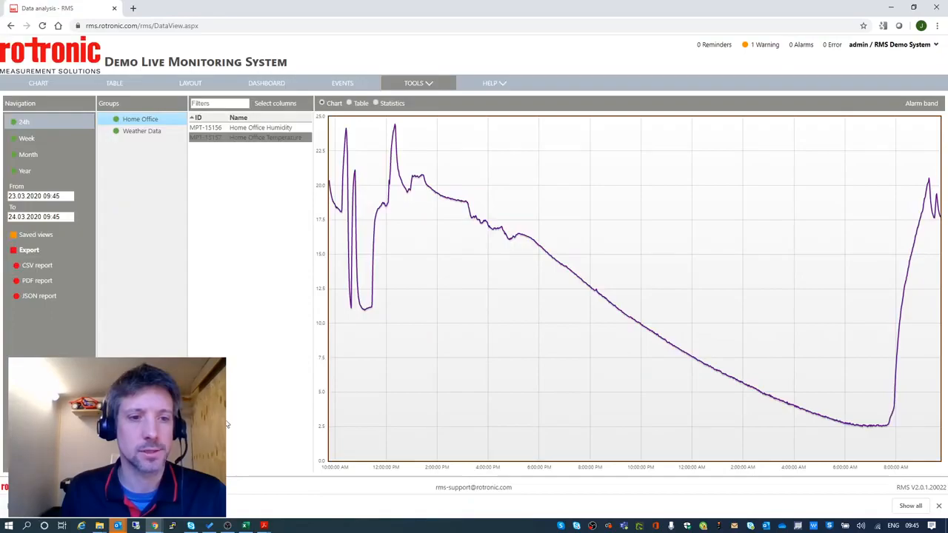
click(39, 296)
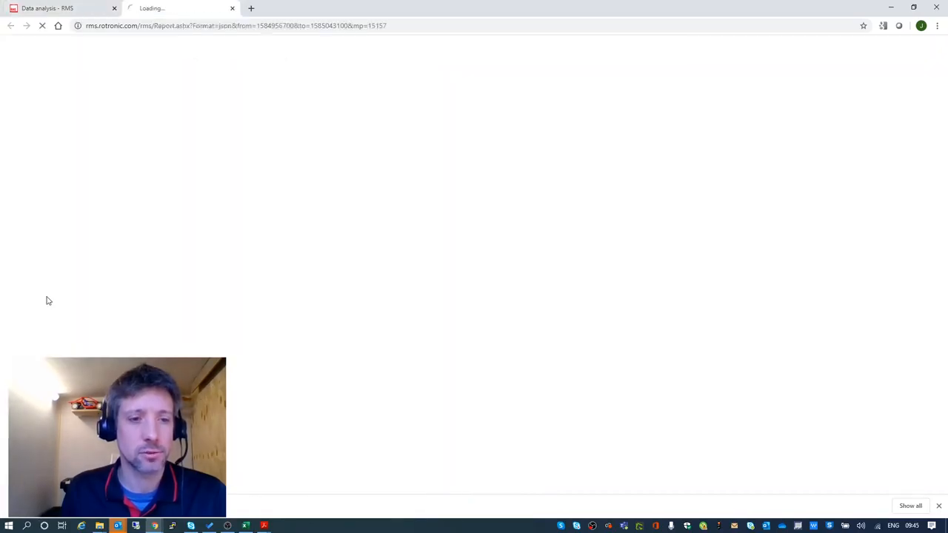
- Examine the time and value entries in the exported JSON data, and return to the RMS chart overview
drag(150, 44, 571, 346)
click(313, 222)
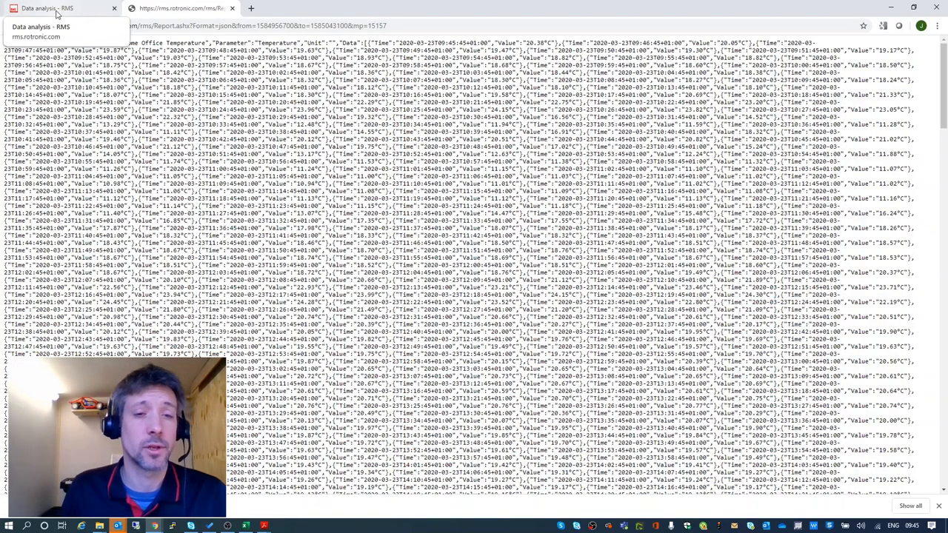
click(57, 10)
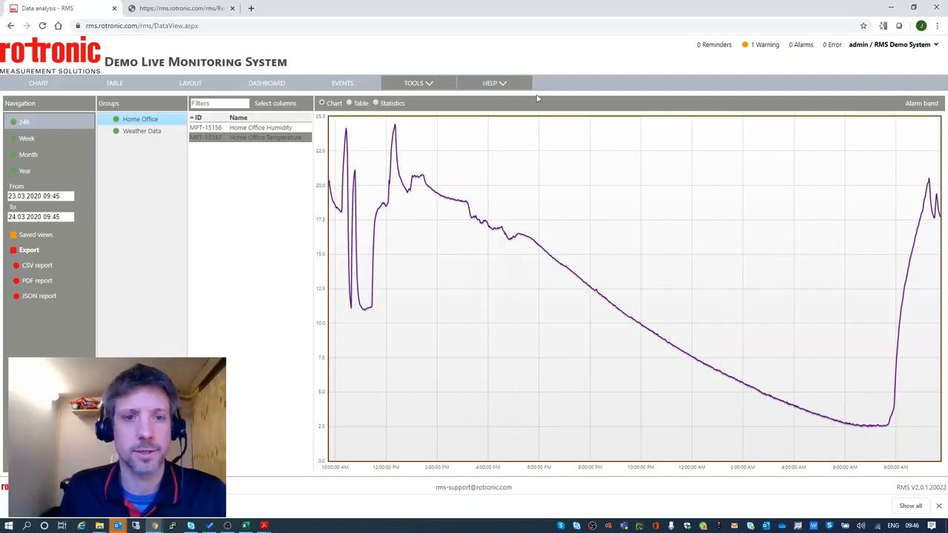
click(36, 83)
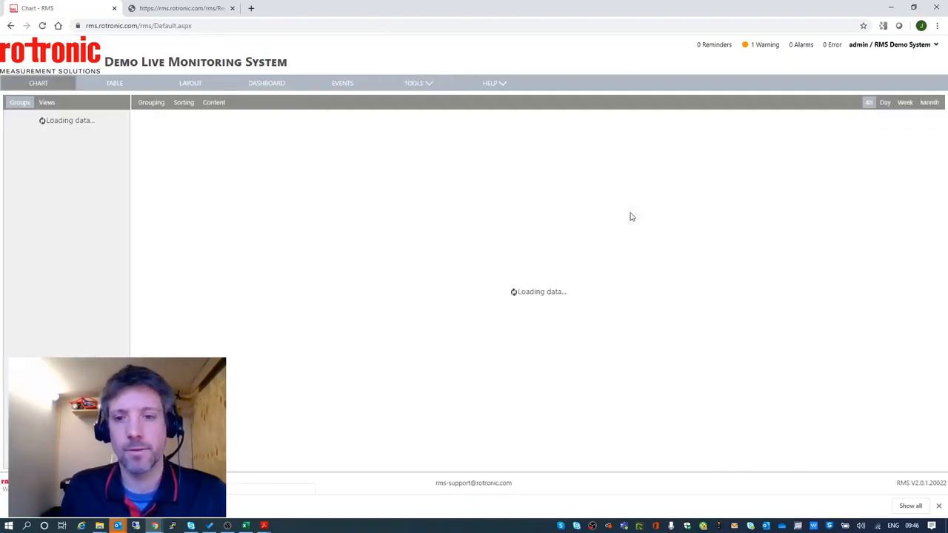